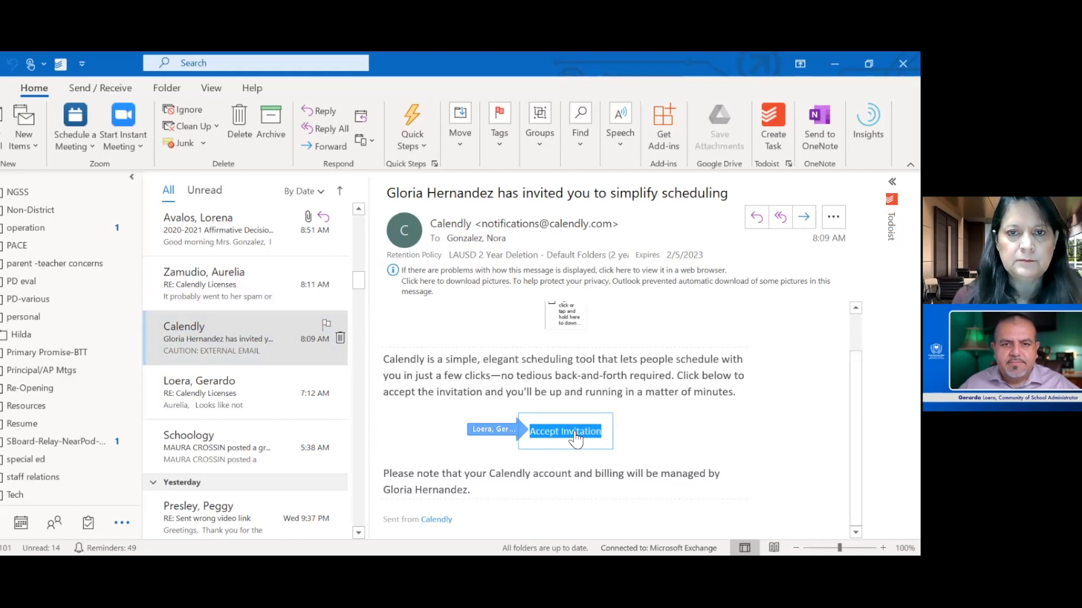
- Accept the Calendly invitation from the email and dismiss the notice about the new availability features
left_click(575, 438)
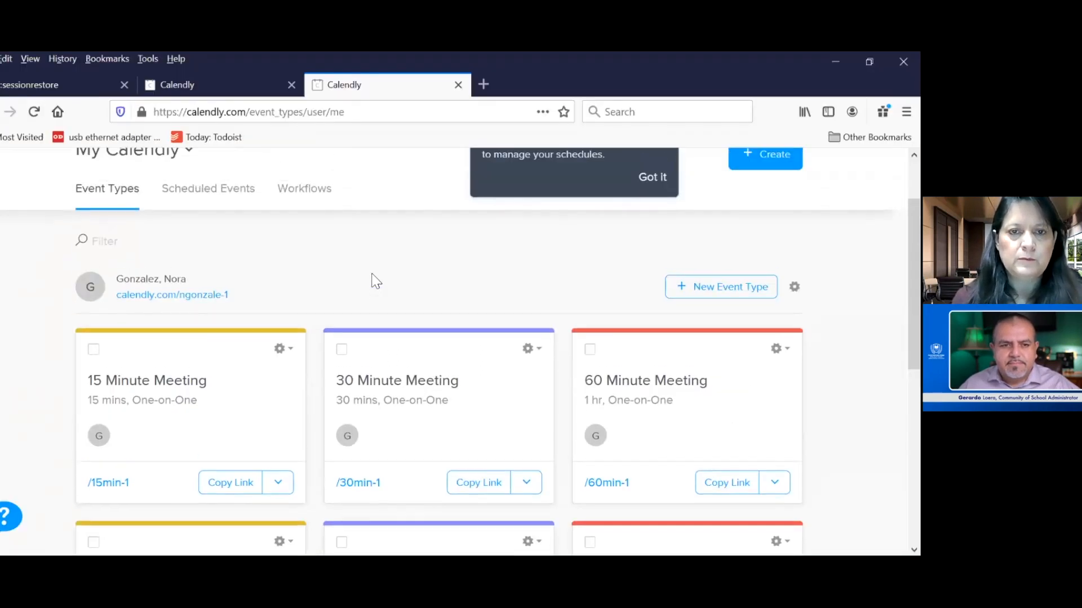
scroll(372, 275, "up", 2)
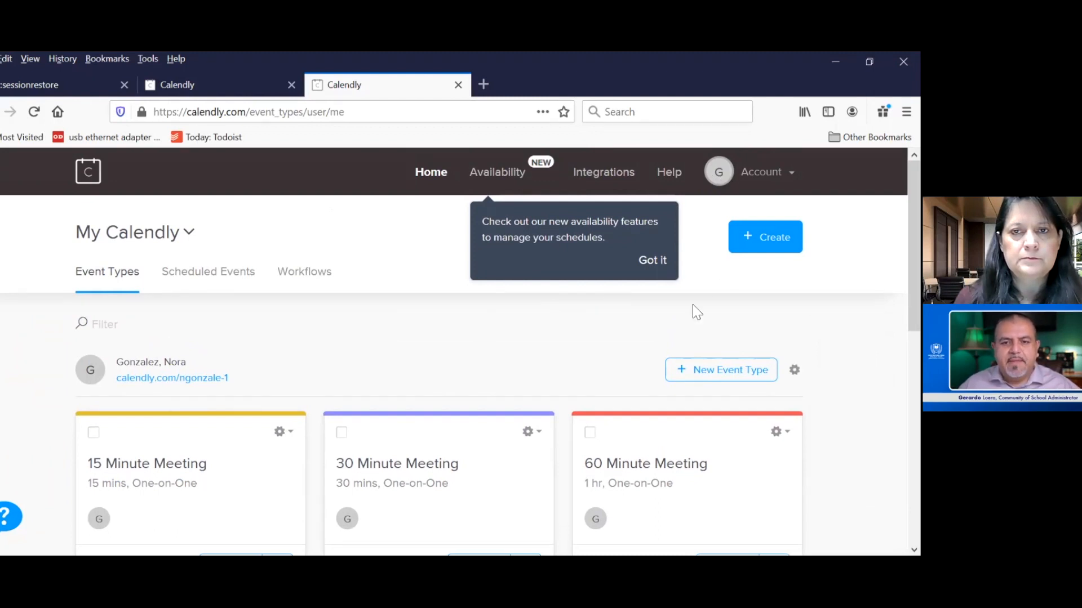
left_click(651, 261)
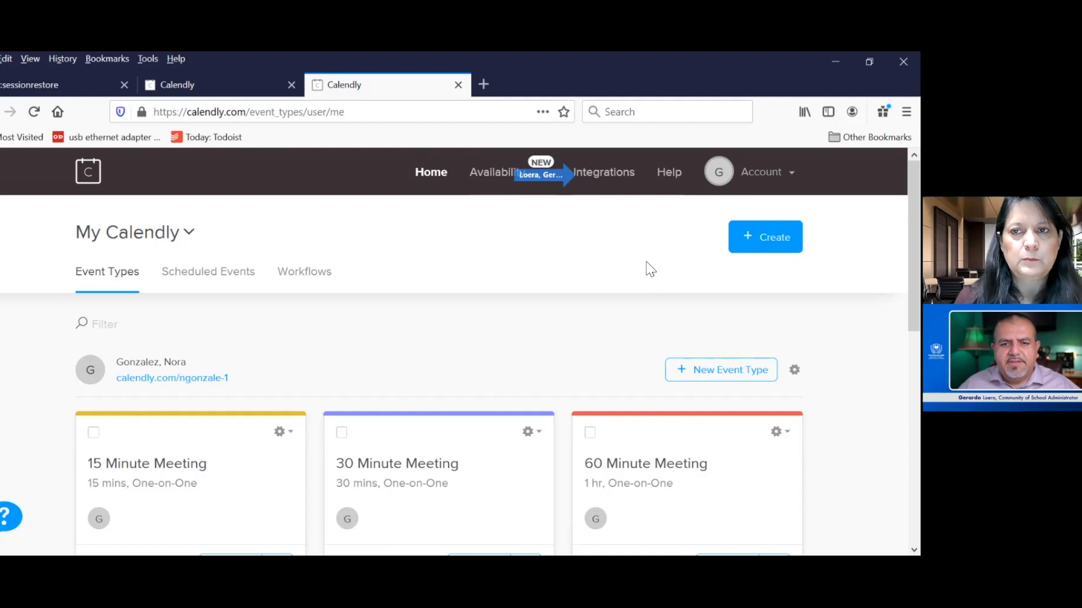
- Find Zoom among the Calendly integrations and start connecting a Zoom account
left_click(620, 176)
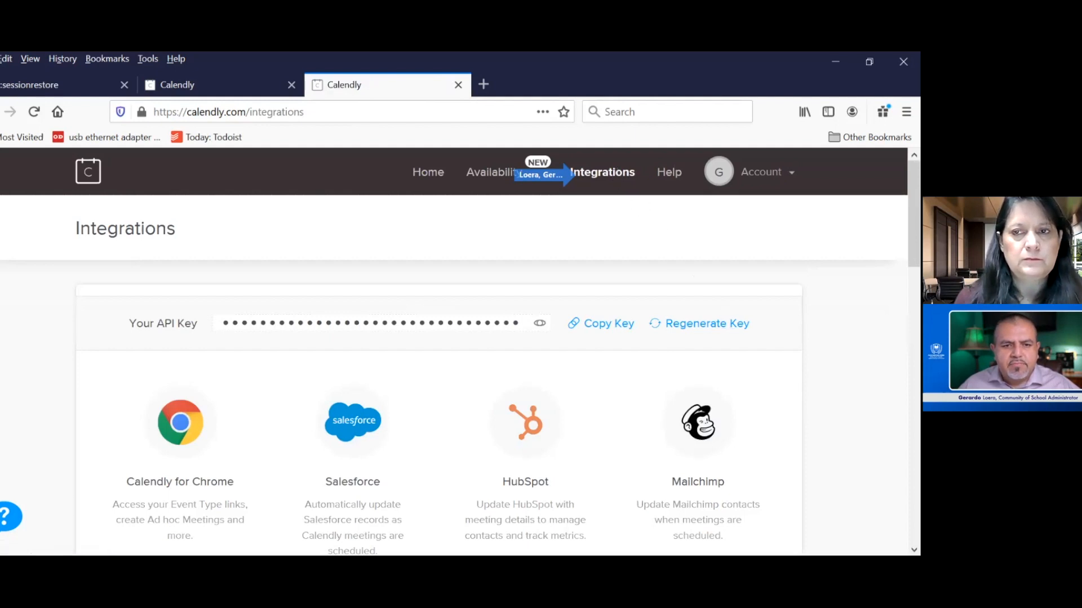
scroll(626, 186, "down", 1)
scroll(573, 175, "down", 4)
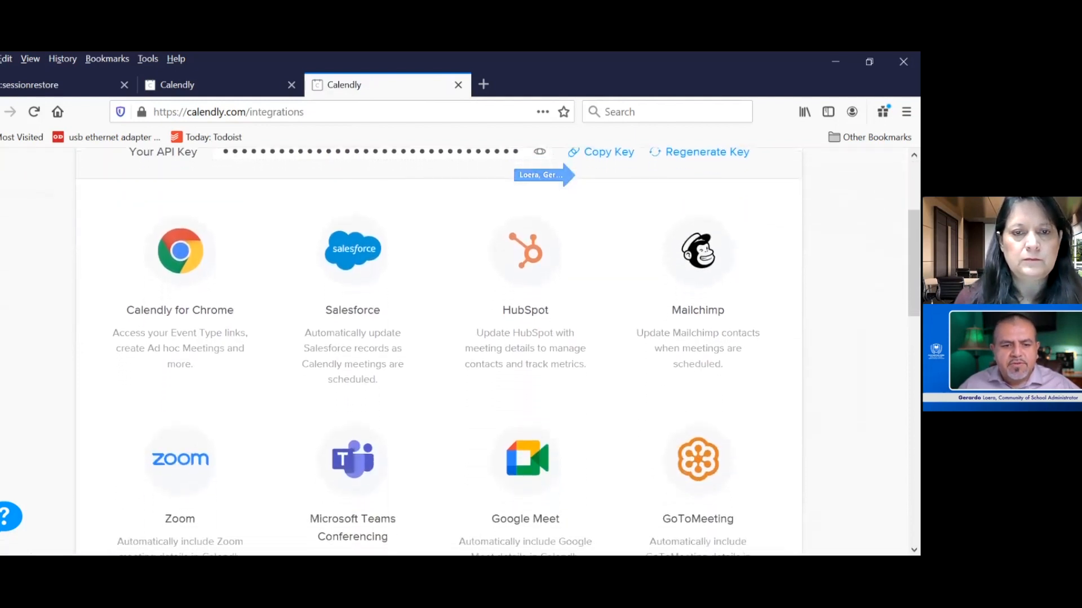
scroll(617, 180, "down", 1)
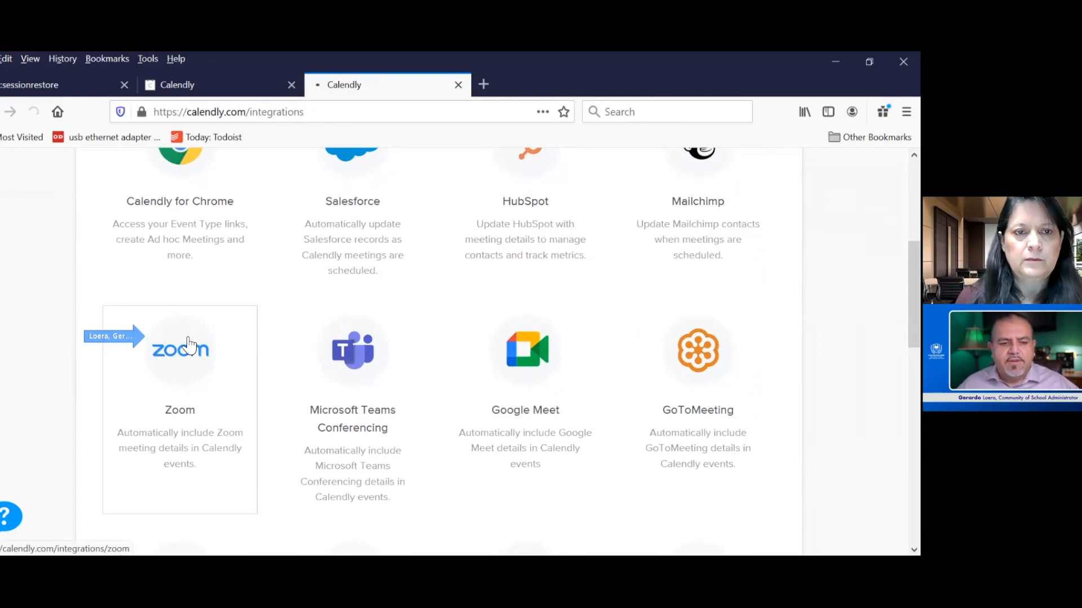
left_click(188, 344)
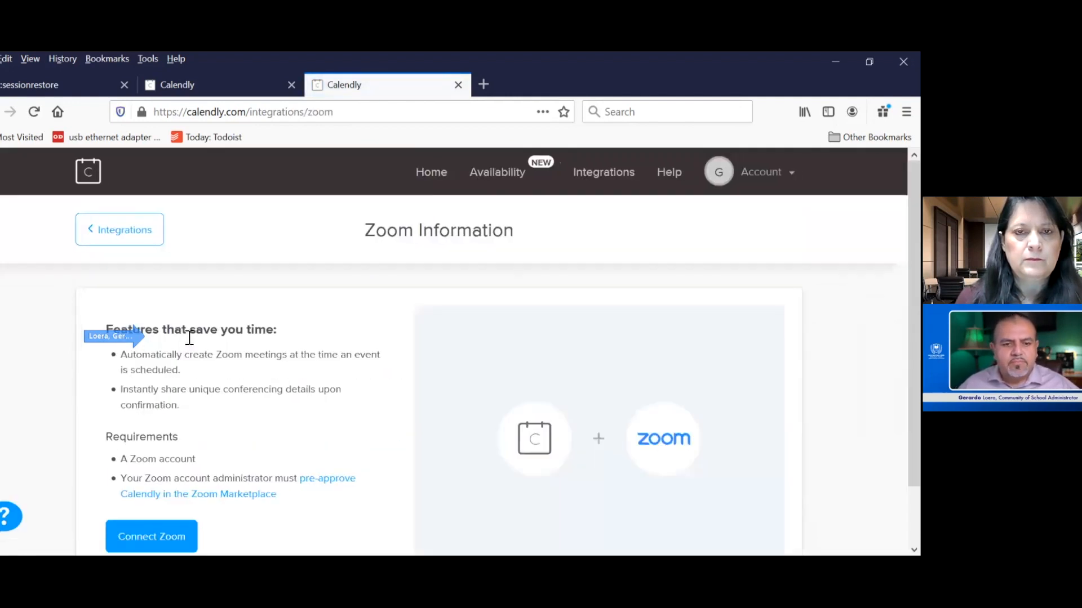
scroll(424, 298, "down", 1)
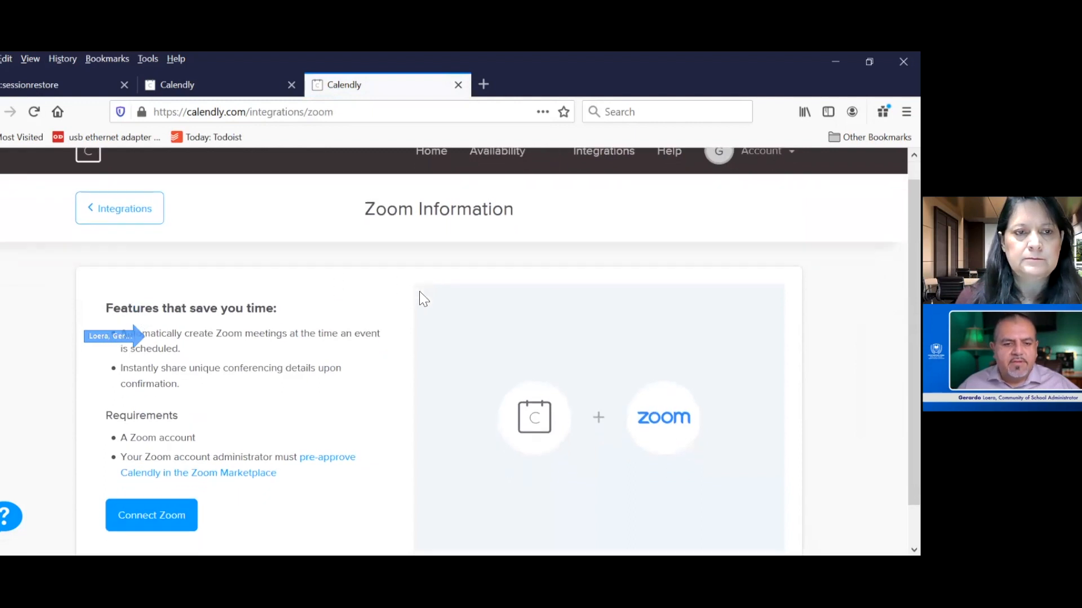
scroll(424, 298, "down", 1)
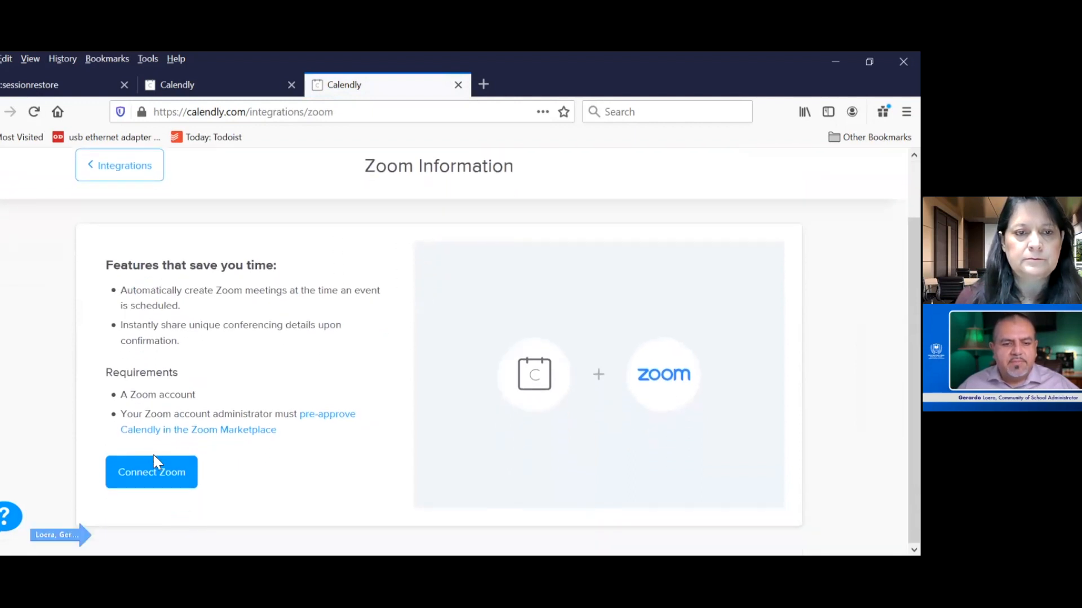
left_click(151, 476)
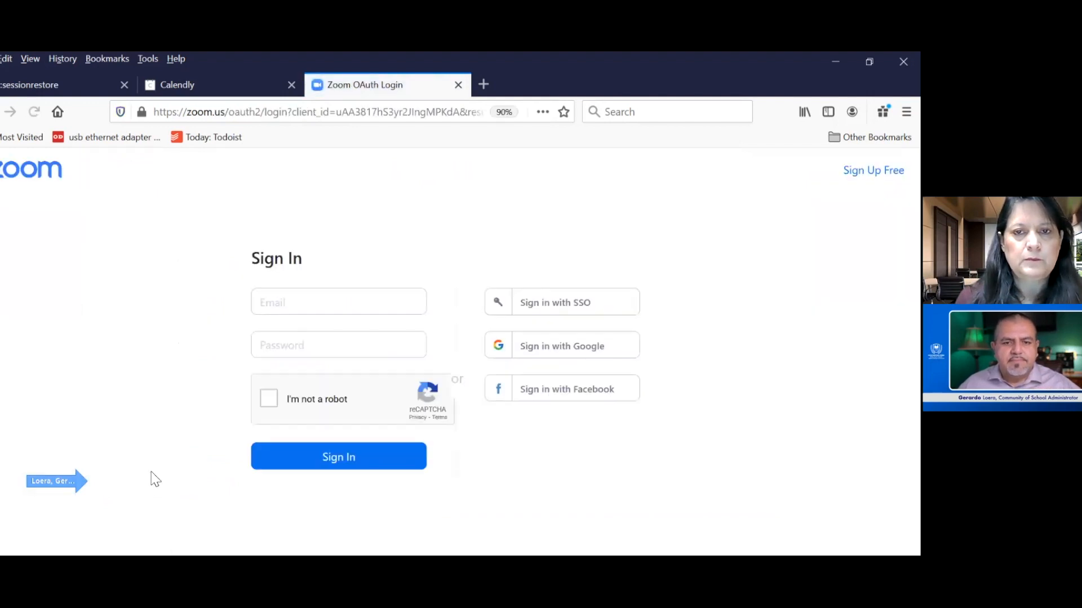
- Sign in to Zoom through SSO with the company domain "lausd" and authorize Calendly for Zoom to access the account
left_click(560, 309)
type("lausd")
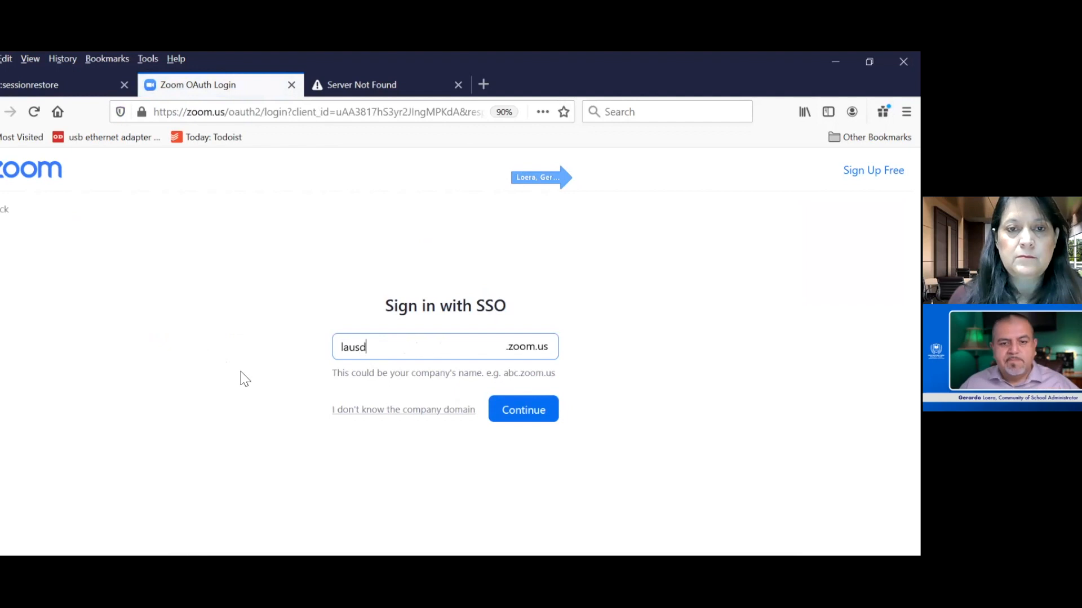
left_click(512, 417)
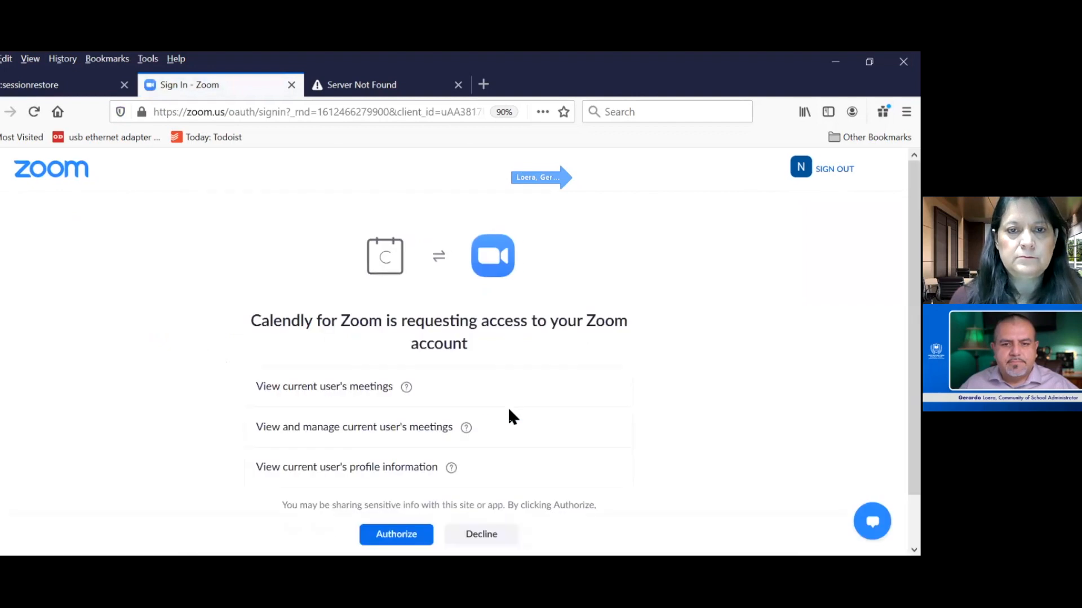
scroll(658, 431, "down", 1)
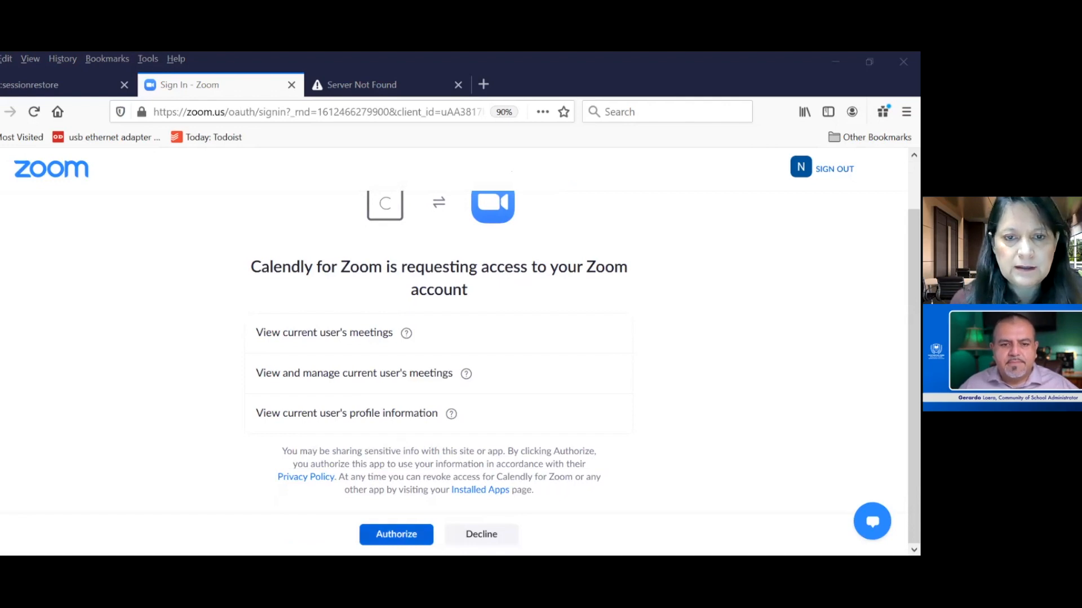
left_click(396, 534)
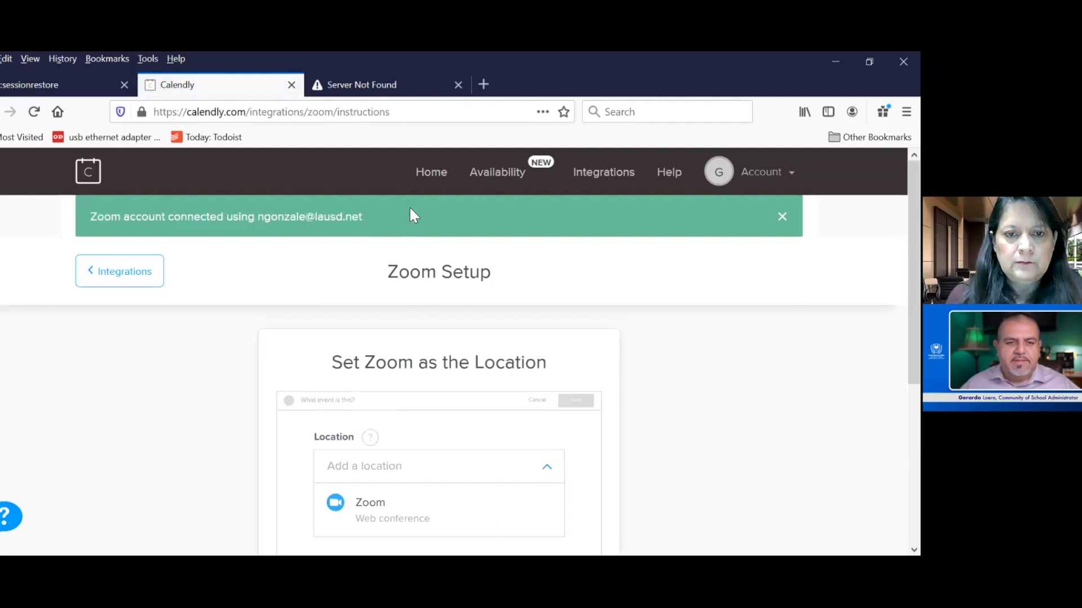
- Review the instructions for setting Zoom as the location and go to the event types
scroll(427, 523, "down", 5)
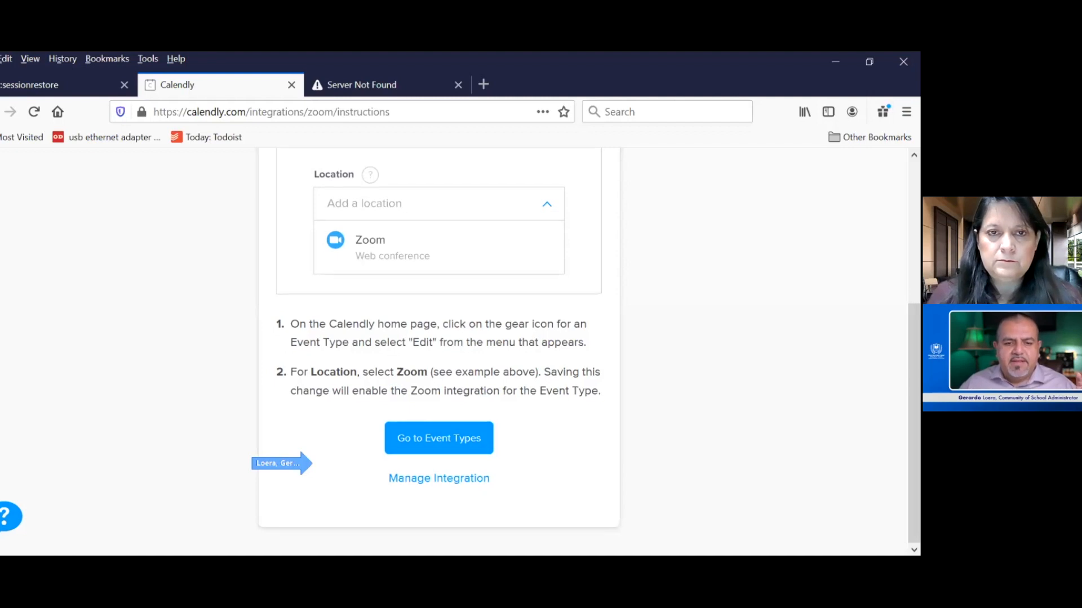
scroll(439, 338, "up", 1)
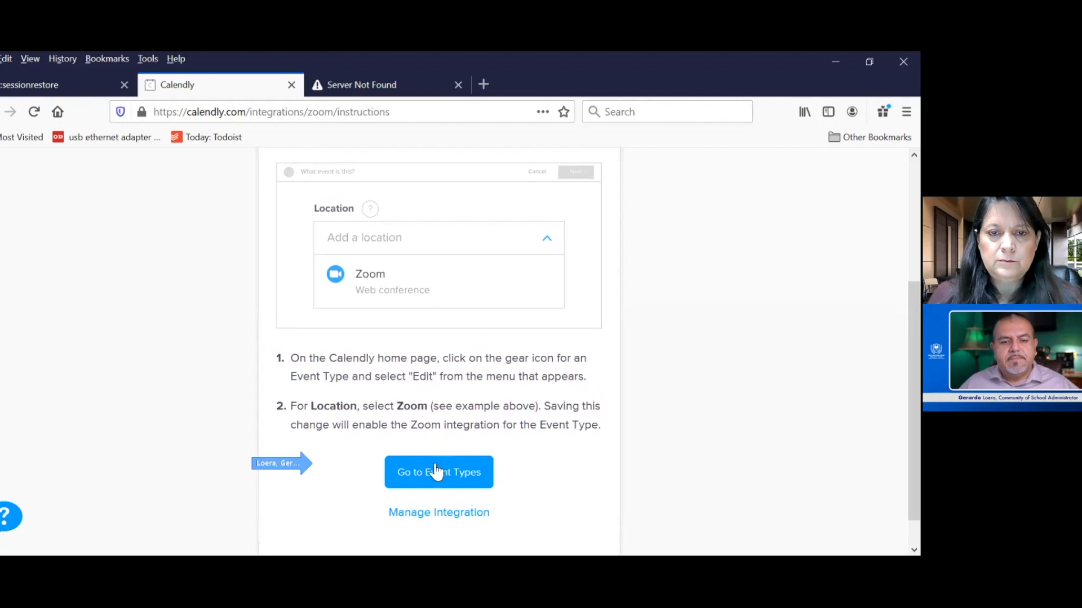
left_click(439, 473)
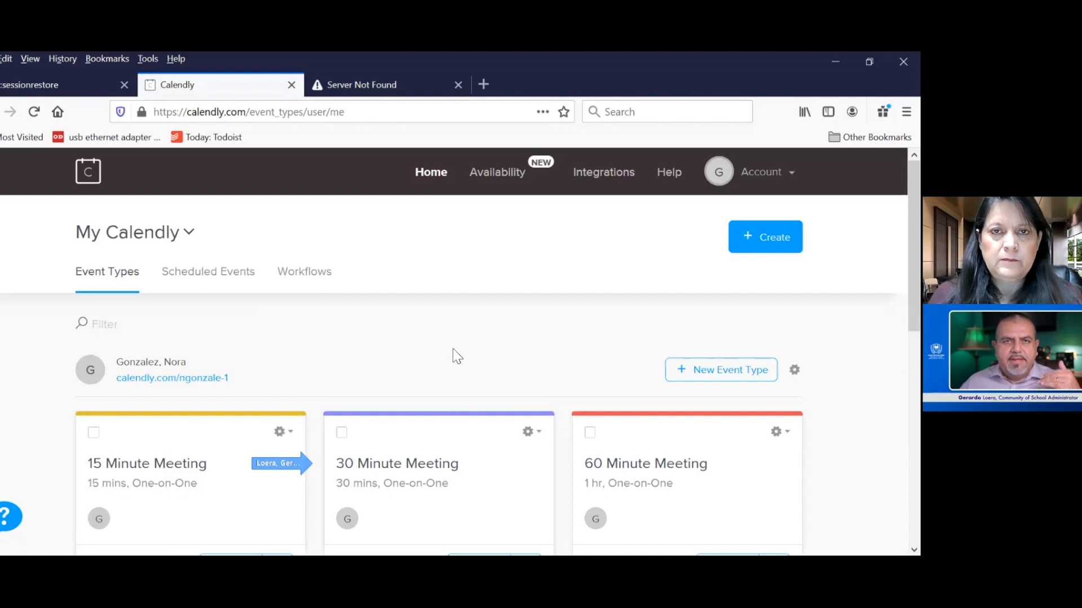
- Look over the existing event types and start creating a new One-on-One event type
scroll(457, 356, "down", 1)
scroll(456, 356, "down", 1)
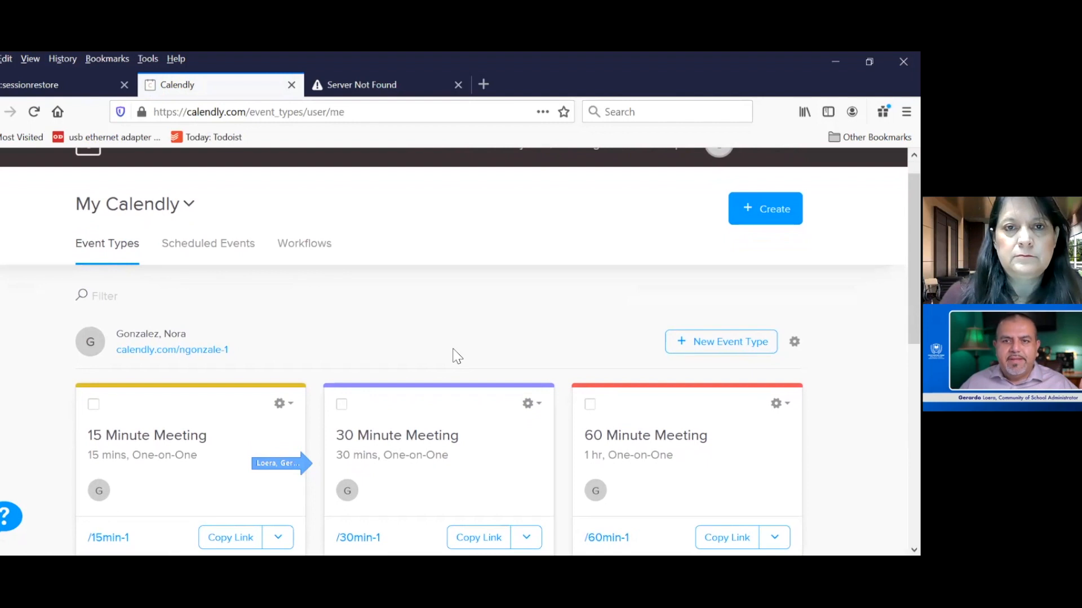
scroll(457, 357, "down", 1)
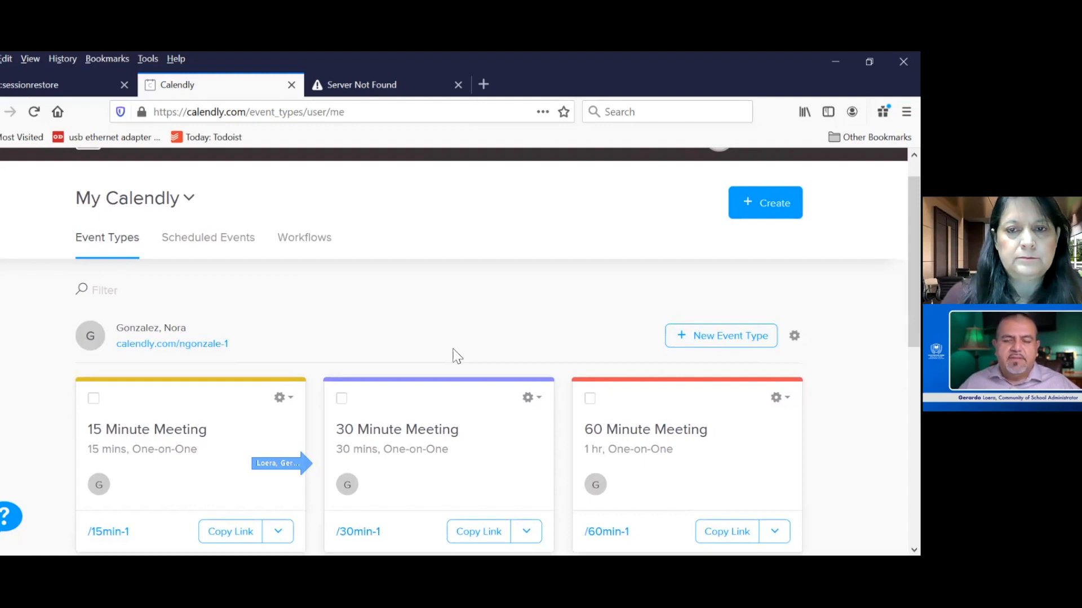
scroll(457, 355, "down", 3)
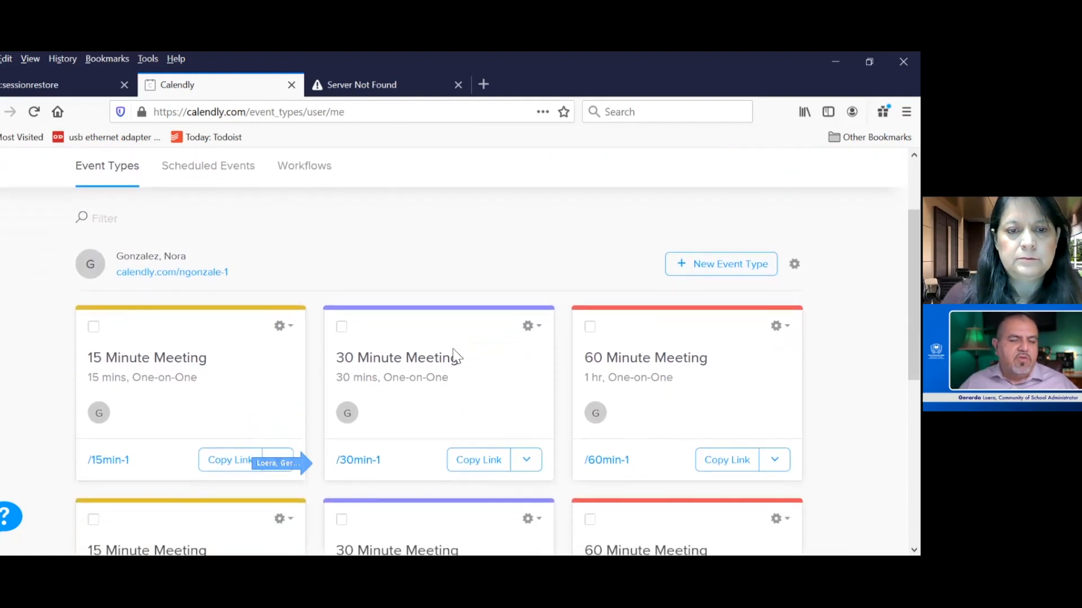
scroll(455, 357, "down", 1)
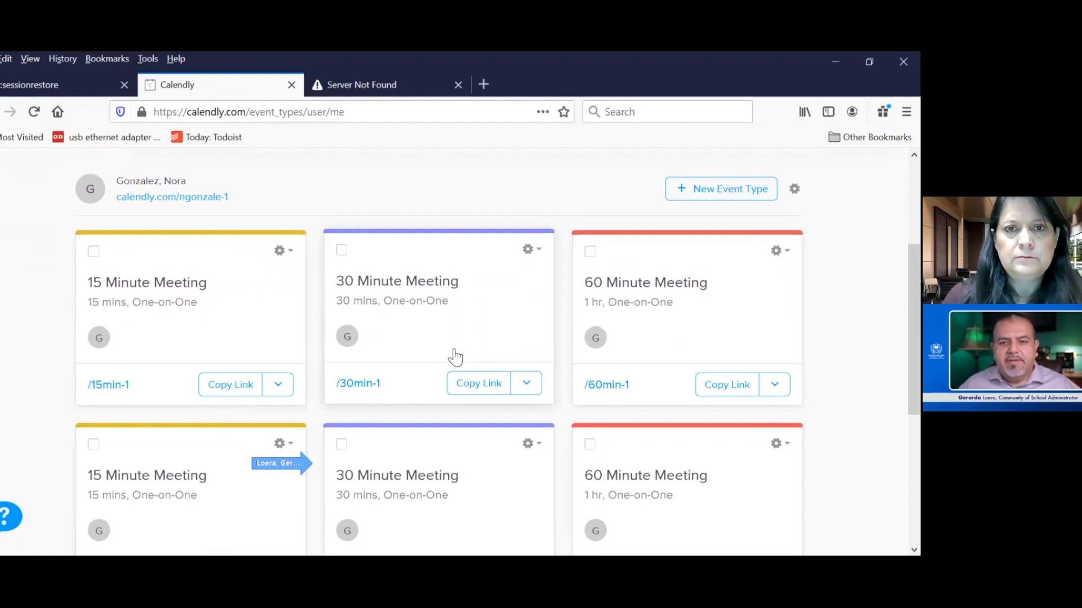
scroll(455, 356, "up", 2)
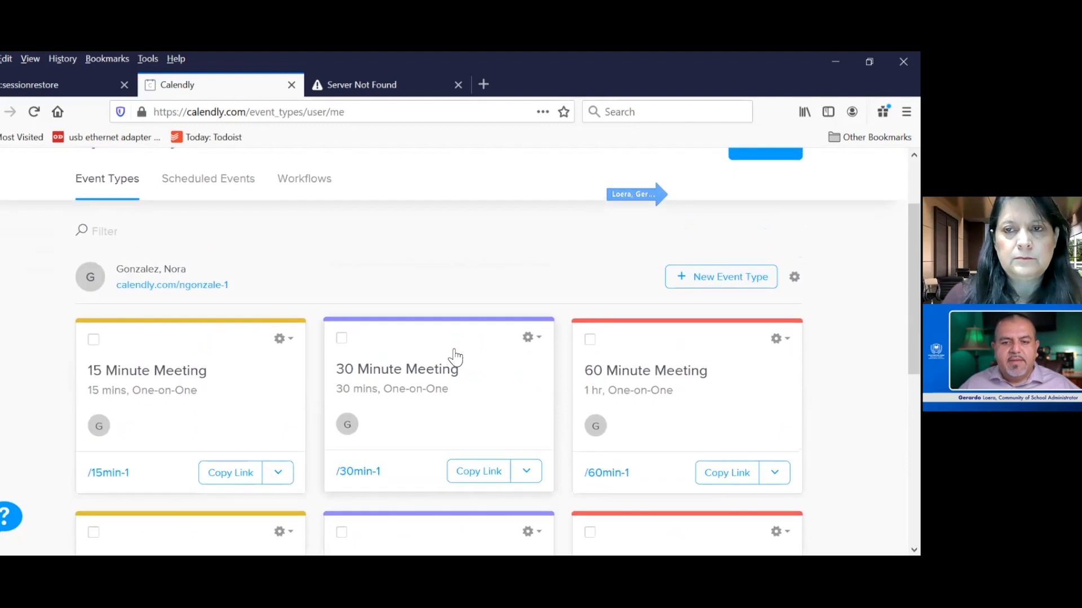
left_click(689, 278)
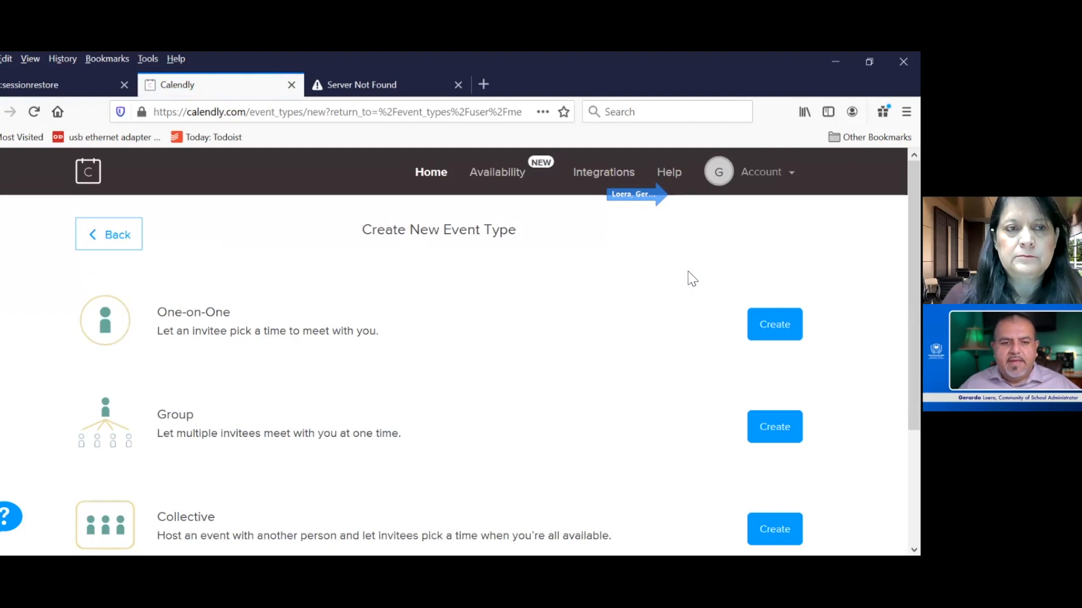
left_click(774, 324)
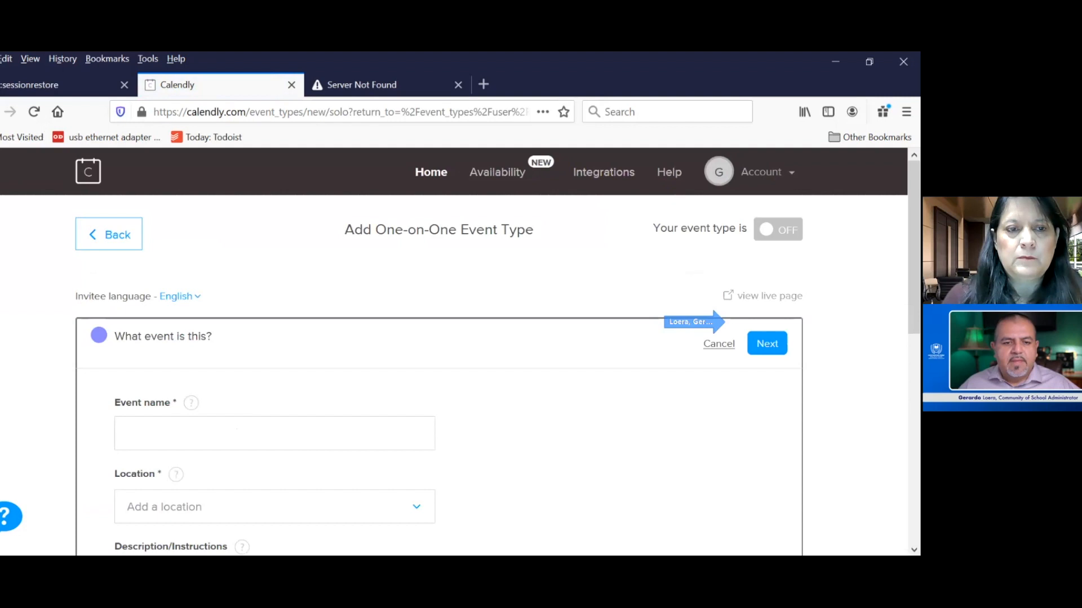
- Name the new one-on-one event "Zoom mtg-30 min"
scroll(702, 428, "down", 1)
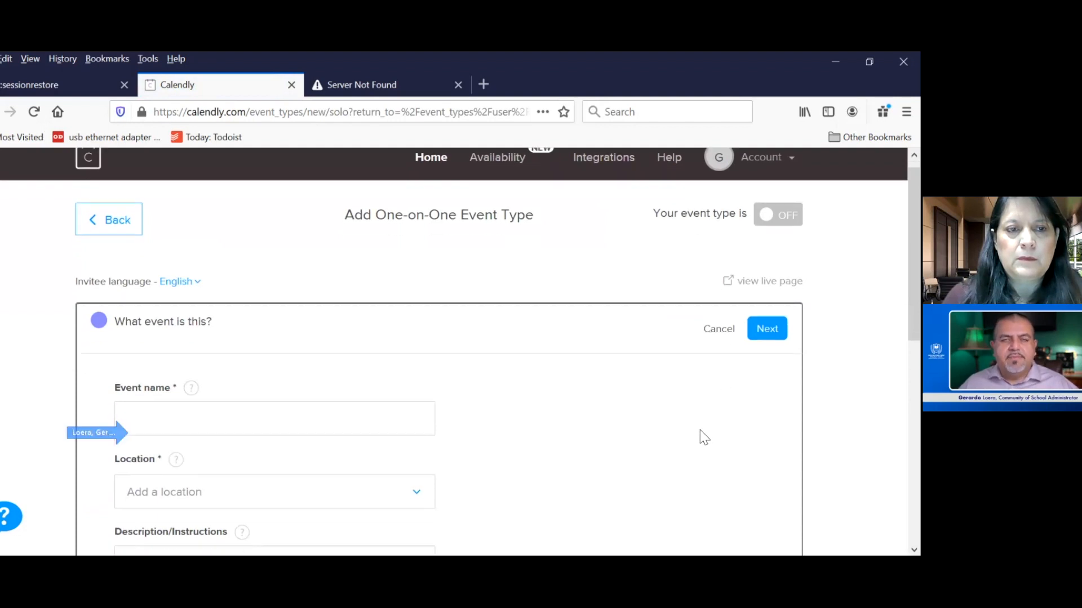
left_click(146, 416)
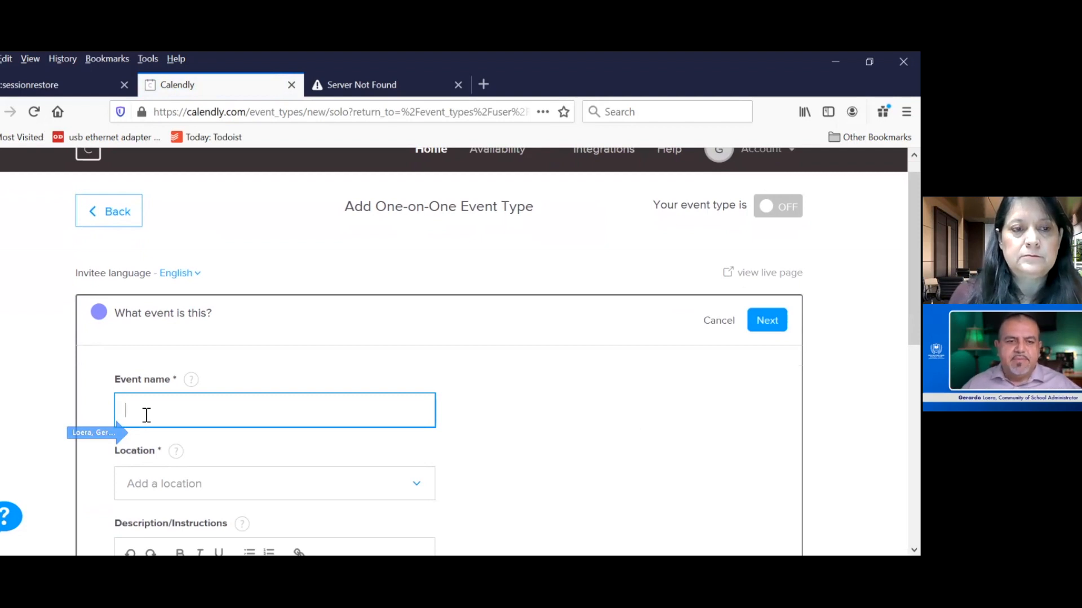
type("Zoom ")
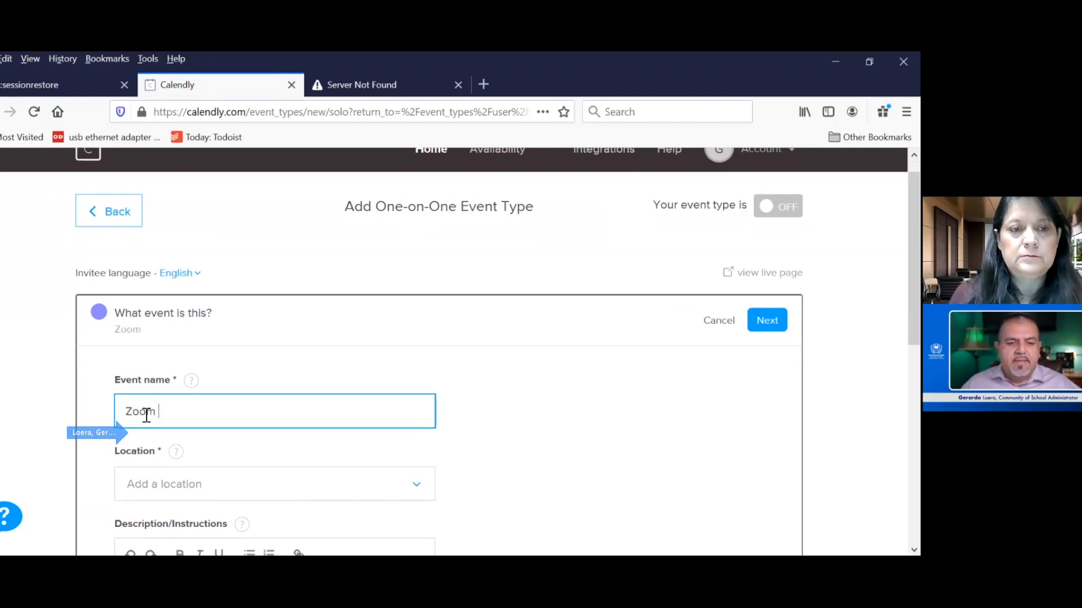
type("mtg")
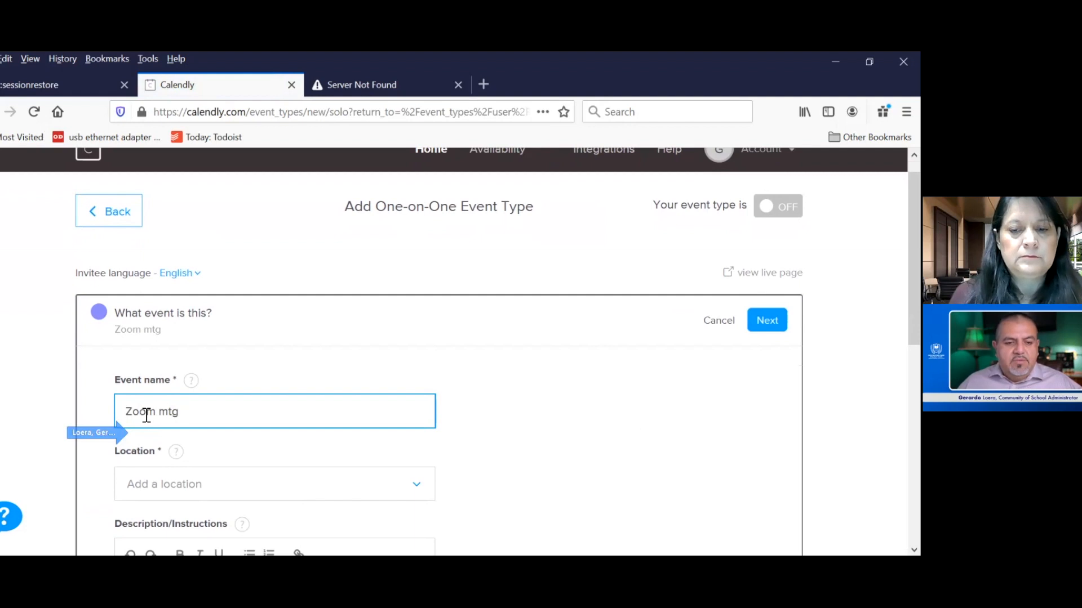
type(" 30")
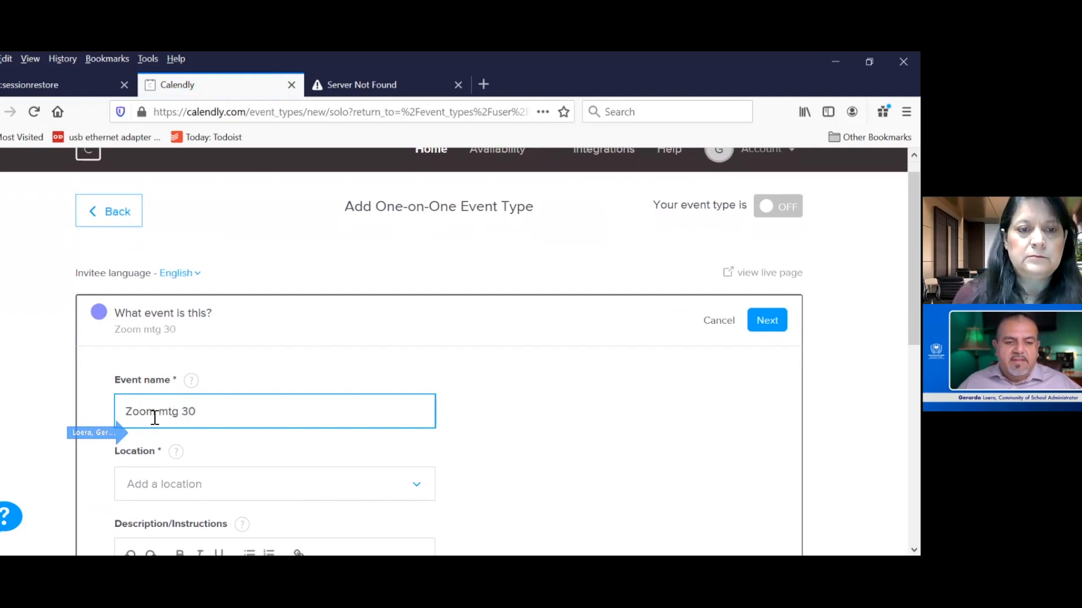
key("BackSpace")
key("BackSpace")
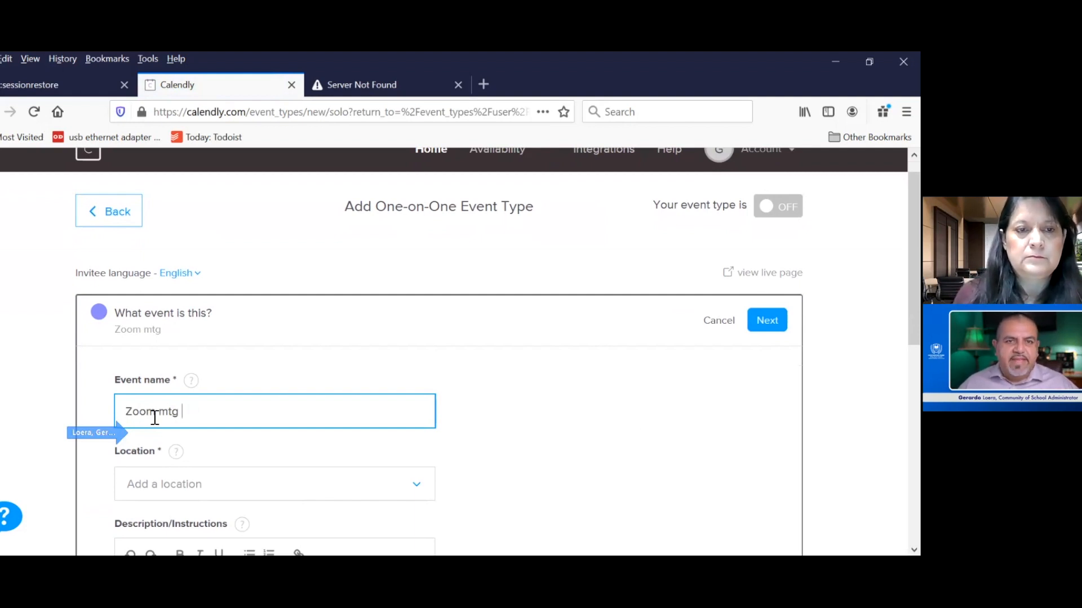
type("30 min")
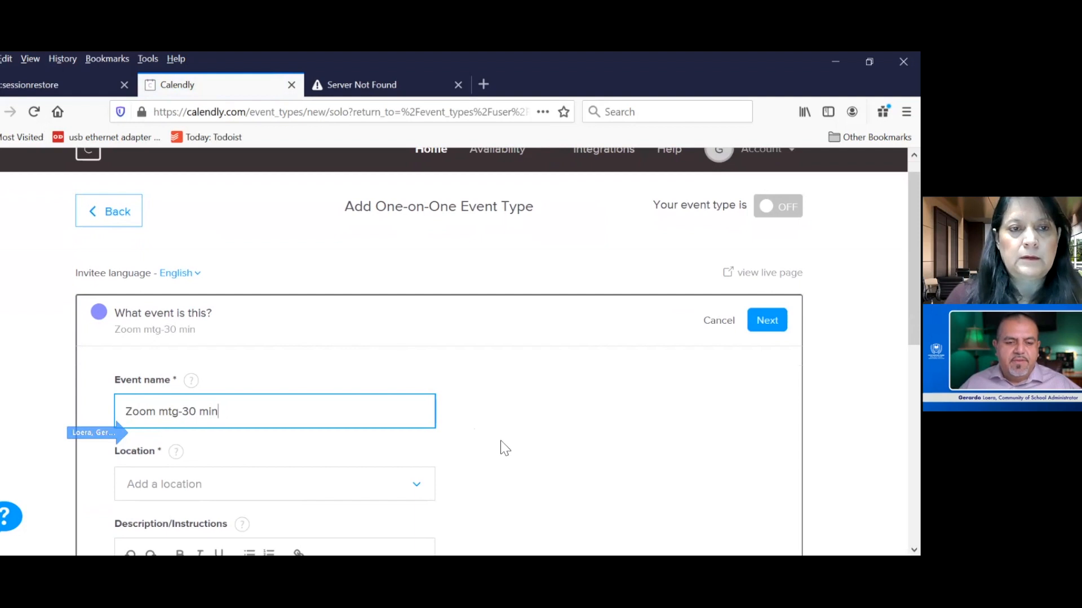
- Set the event's location to the Zoom web conference option
scroll(509, 446, "down", 2)
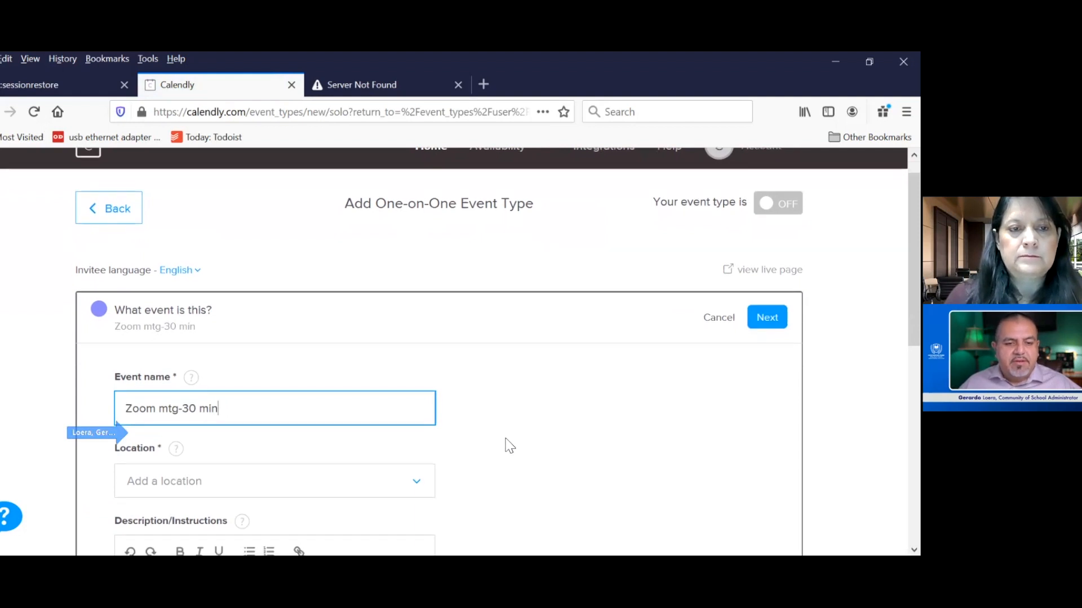
scroll(509, 446, "down", 2)
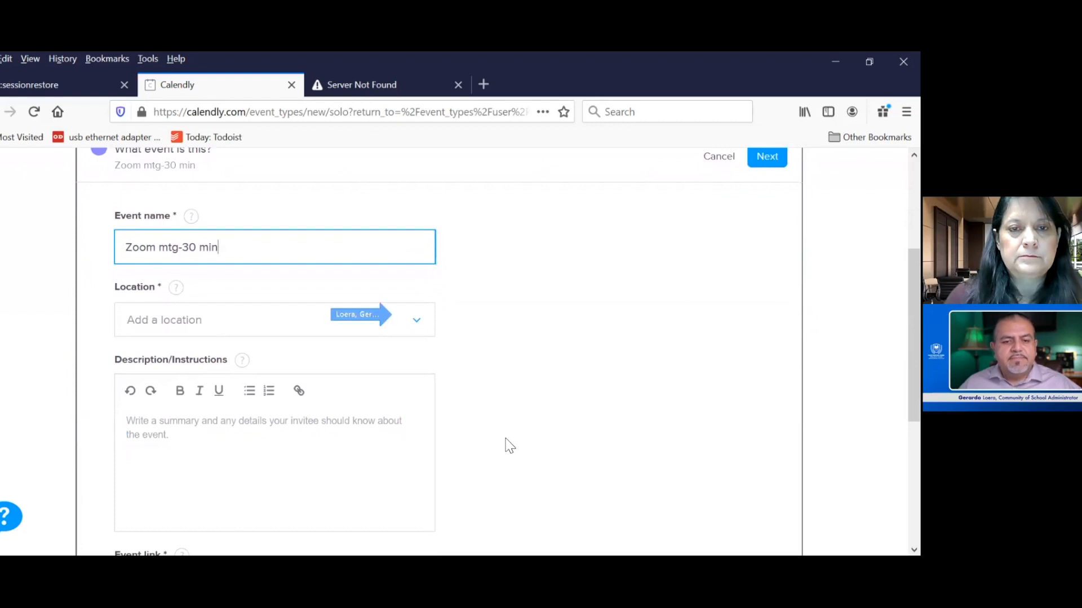
left_click(418, 326)
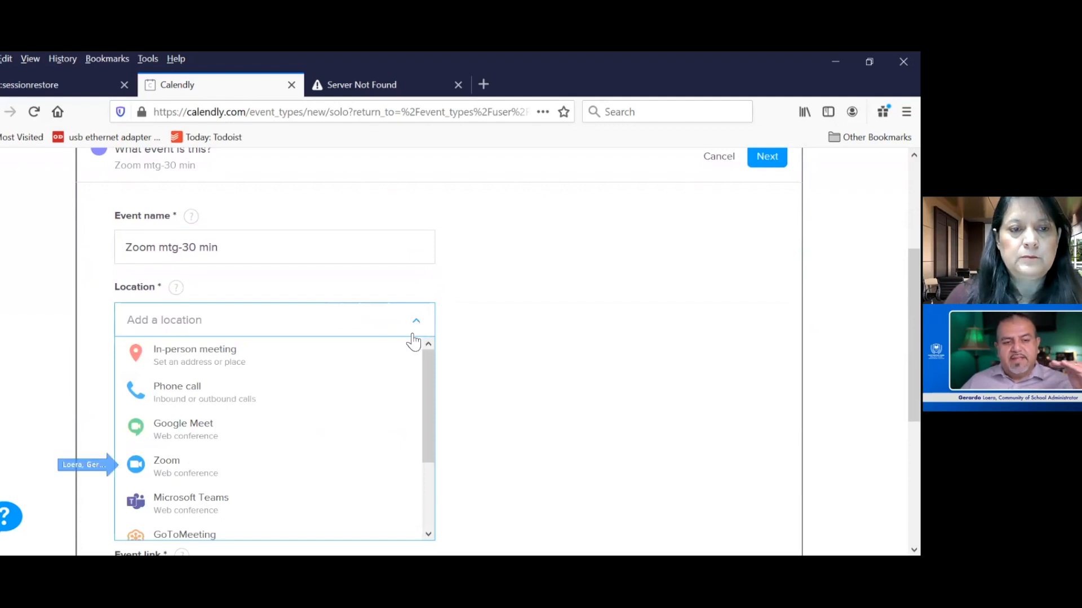
left_click(305, 468)
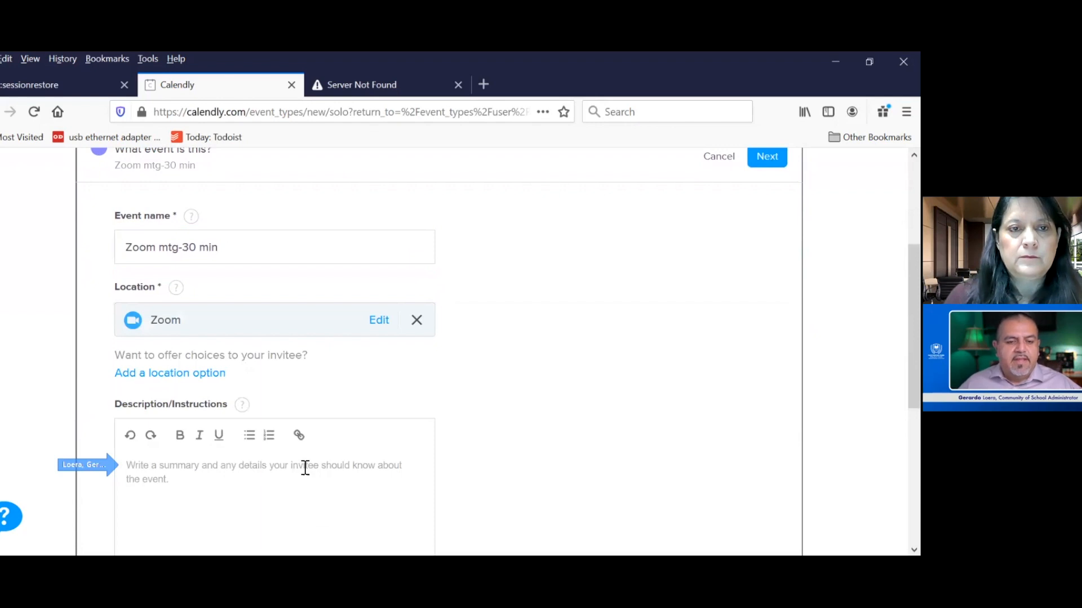
- Shorten the event link ending to "zoom30" and save the event details to continue to the availability settings
scroll(510, 454, "down", 2)
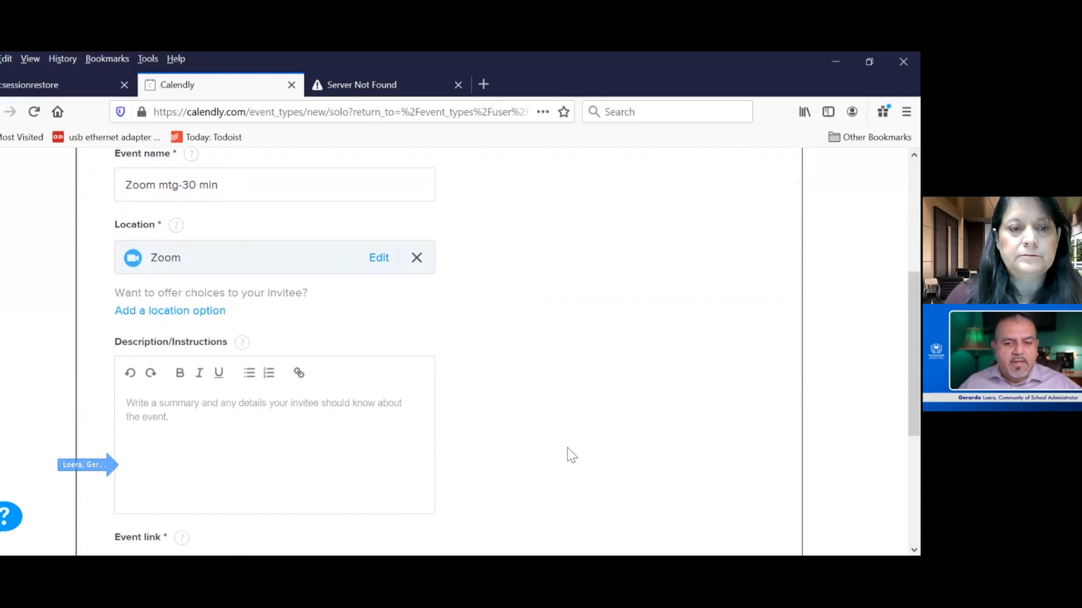
scroll(567, 451, "down", 1)
scroll(571, 454, "down", 3)
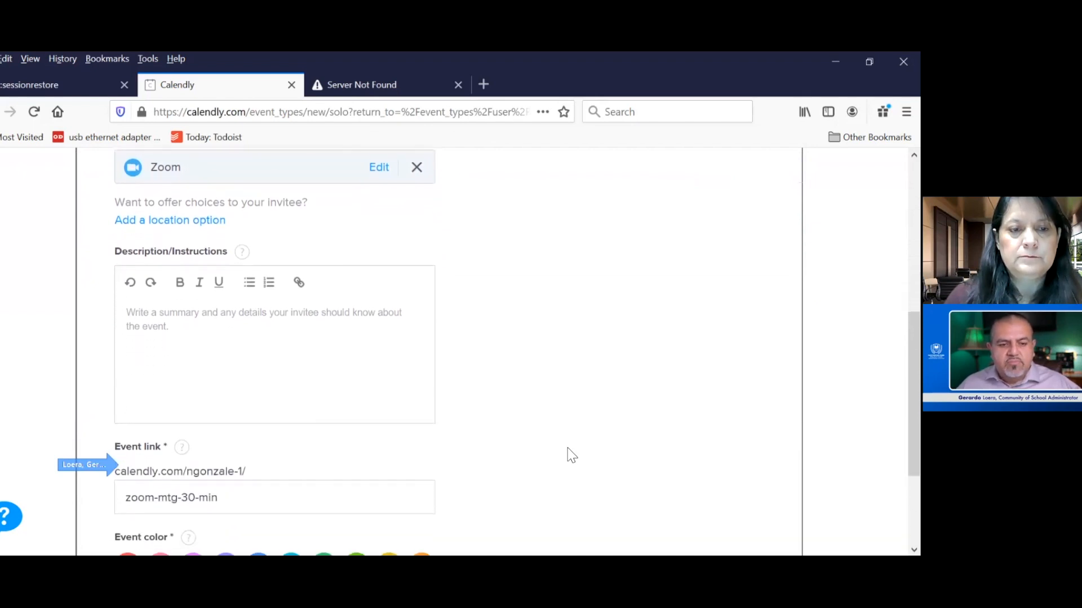
scroll(572, 455, "down", 1)
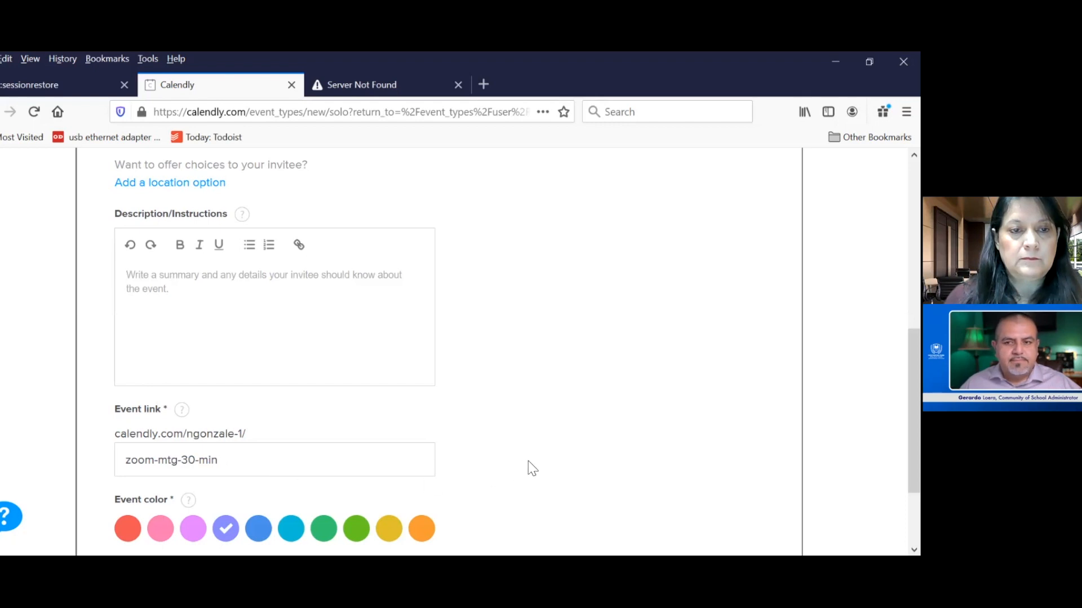
scroll(534, 465, "down", 1)
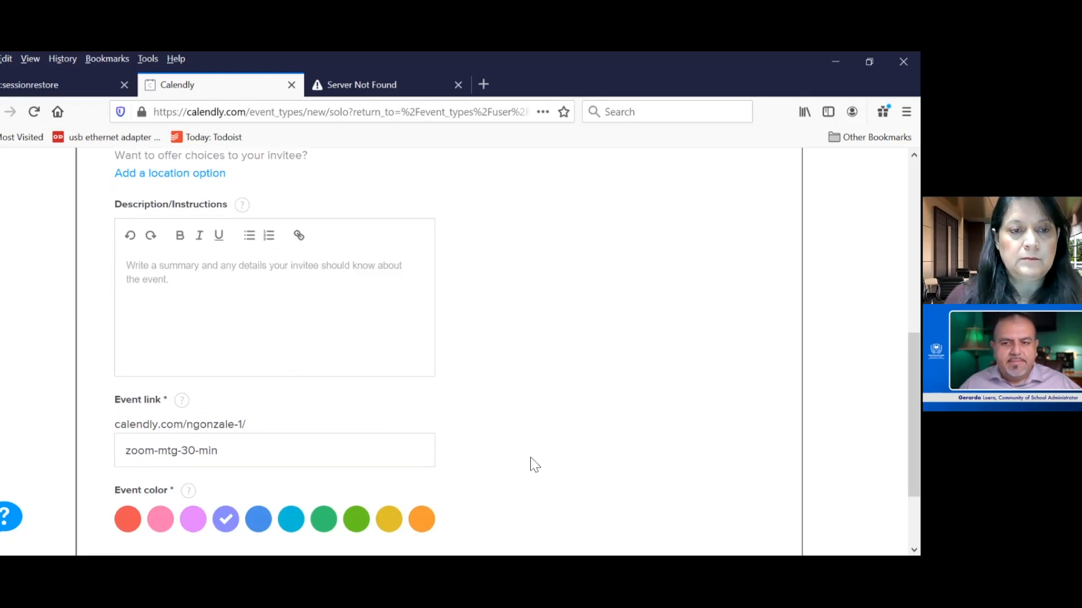
left_click(238, 435)
key("BackSpace")
key("BackSpace")
key("BackSpace")
key("BackSpace")
key("BackSpace")
key("BackSpace")
key("BackSpace")
key("BackSpace")
key("BackSpace")
key("BackSpace")
key("BackSpace")
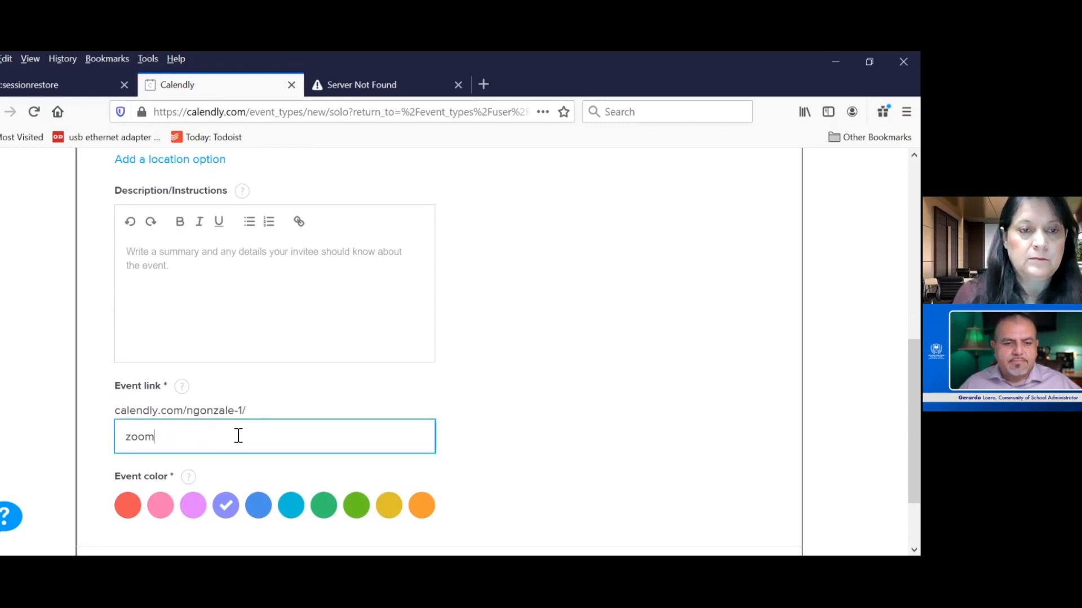
type("30")
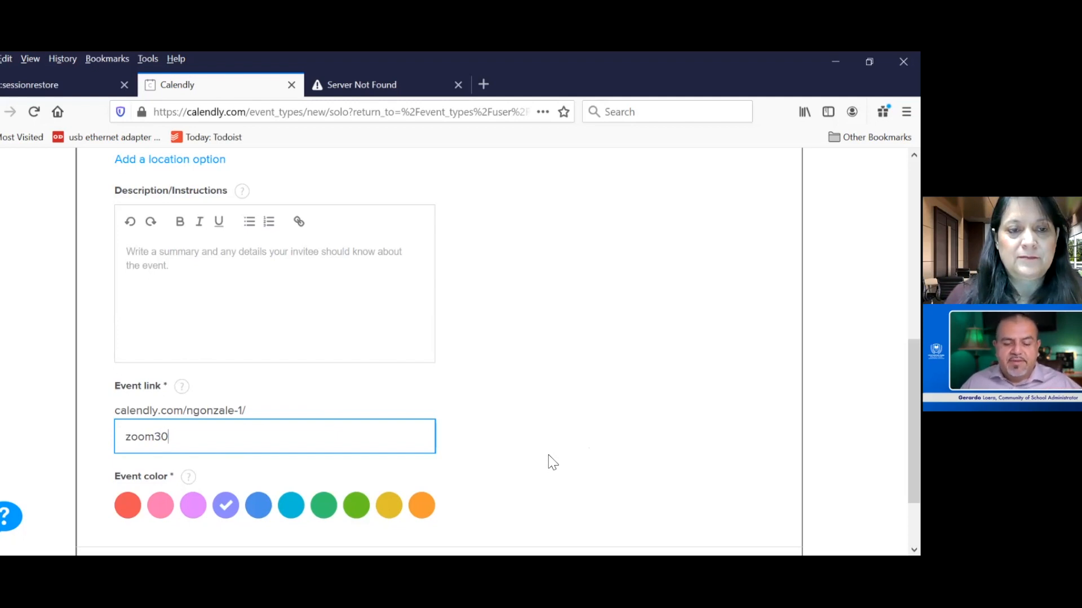
scroll(552, 462, "down", 3)
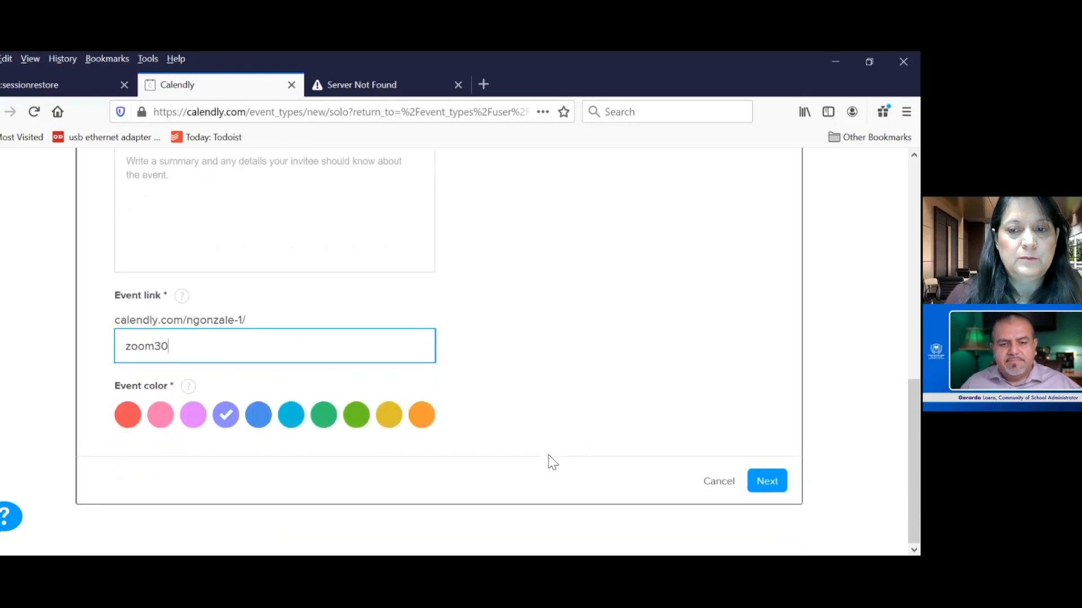
left_click(767, 480)
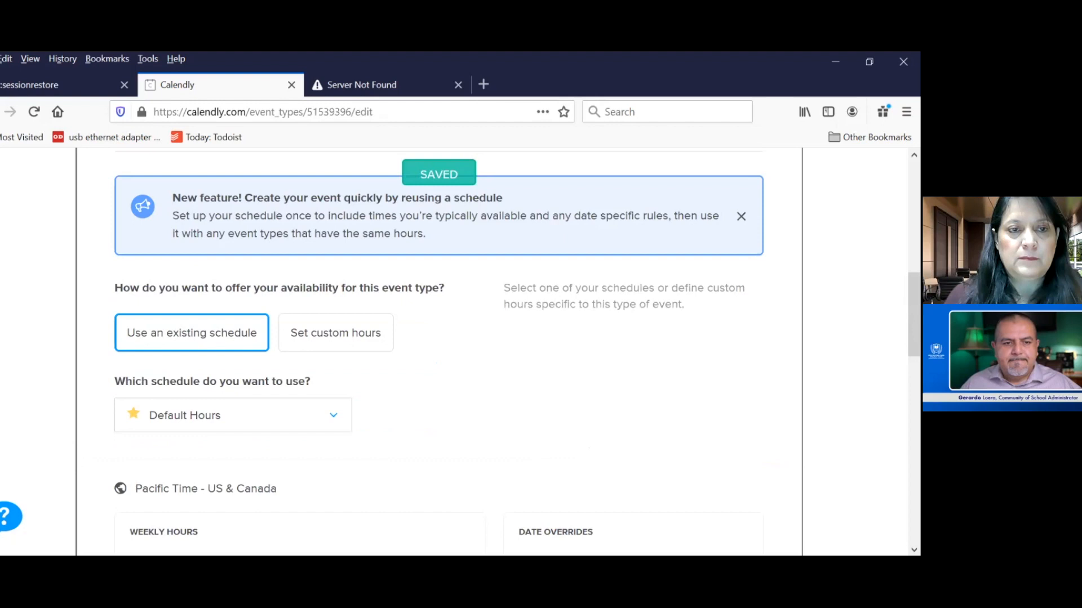
- Review the saved Zoom event type and its link, and open its booking time settings
scroll(689, 388, "up", 1)
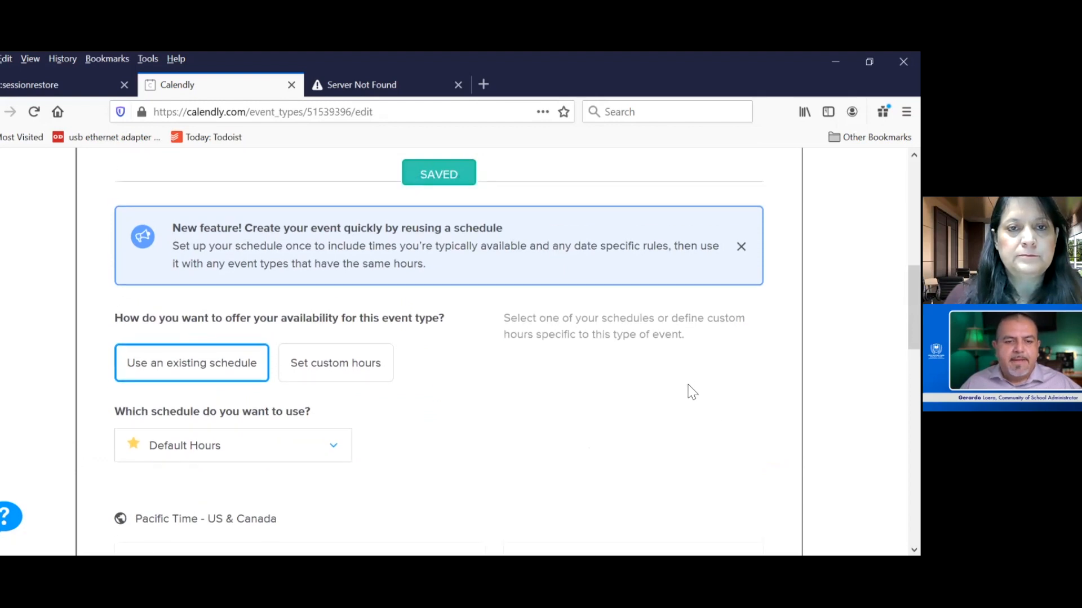
scroll(692, 392, "up", 1)
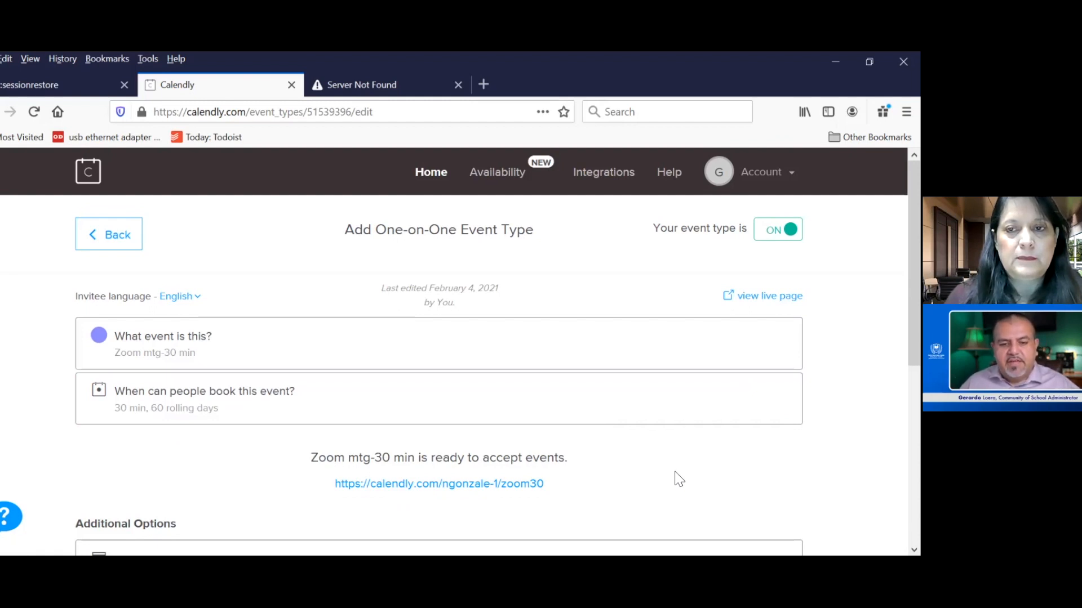
scroll(679, 479, "down", 1)
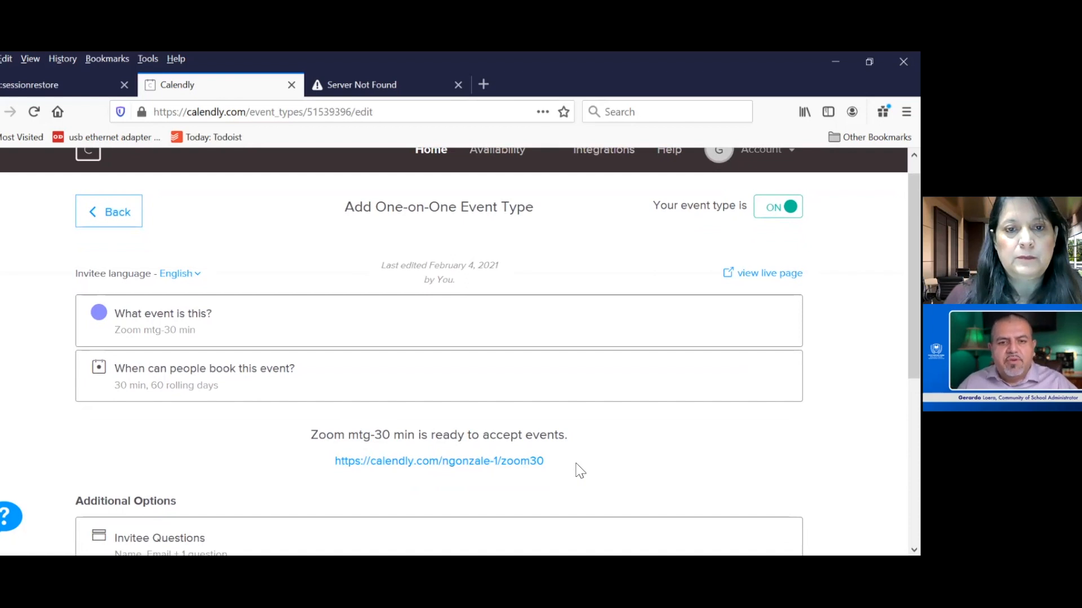
scroll(580, 470, "up", 1)
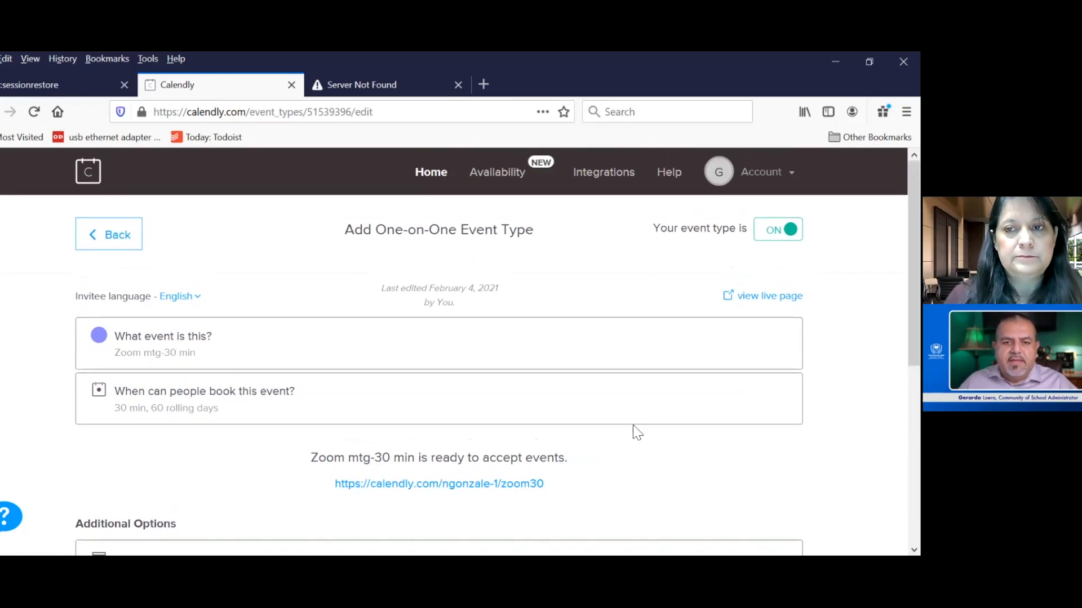
left_click(666, 399)
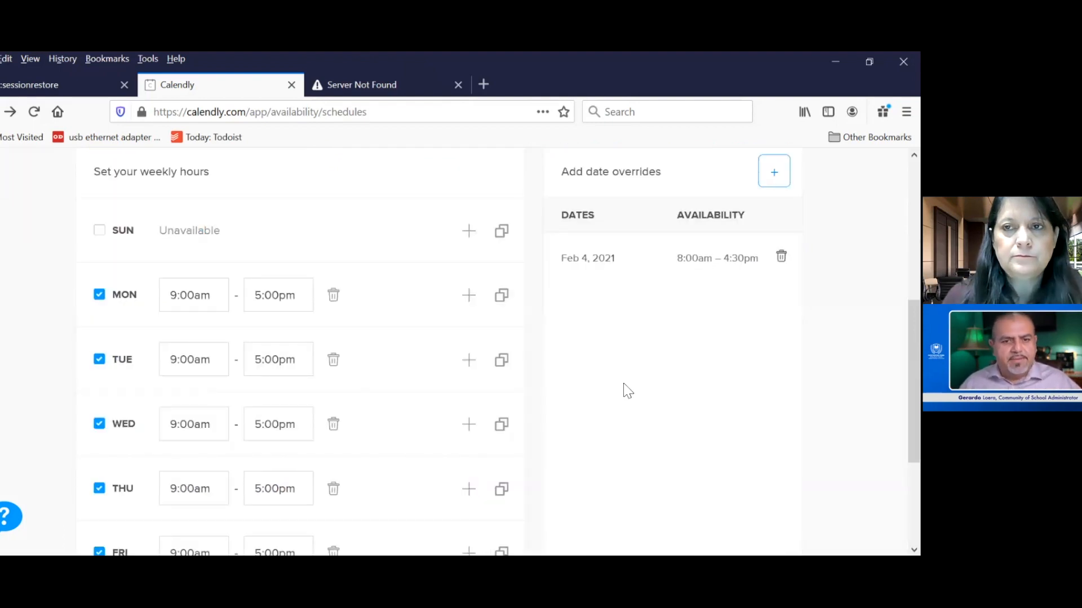
- Set Monday's weekly availability to 8:00am–4:30pm in the schedule
scroll(628, 390, "up", 2)
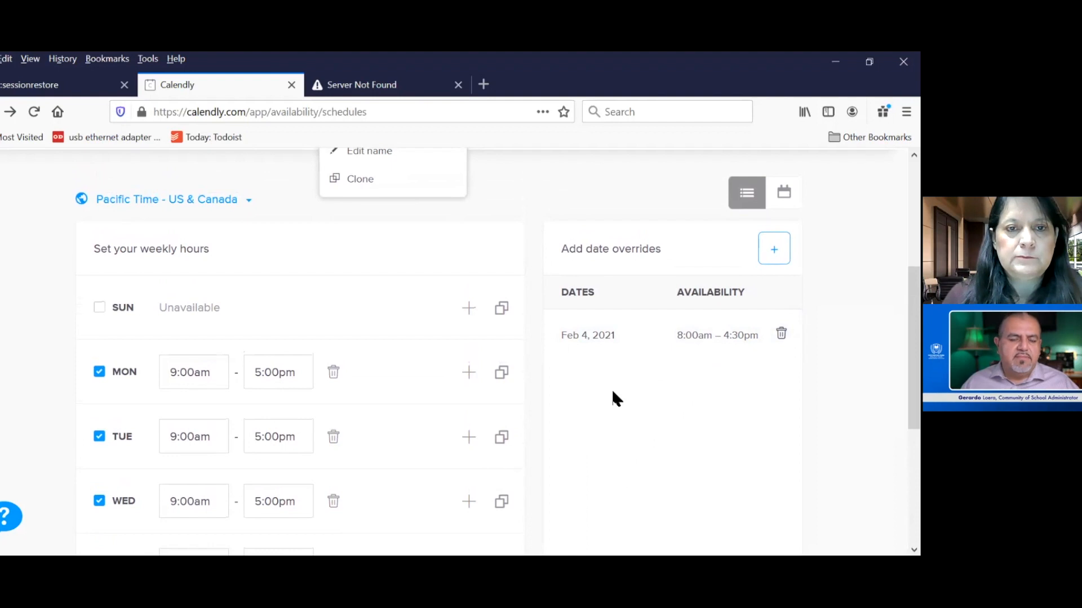
scroll(612, 392, "down", 1)
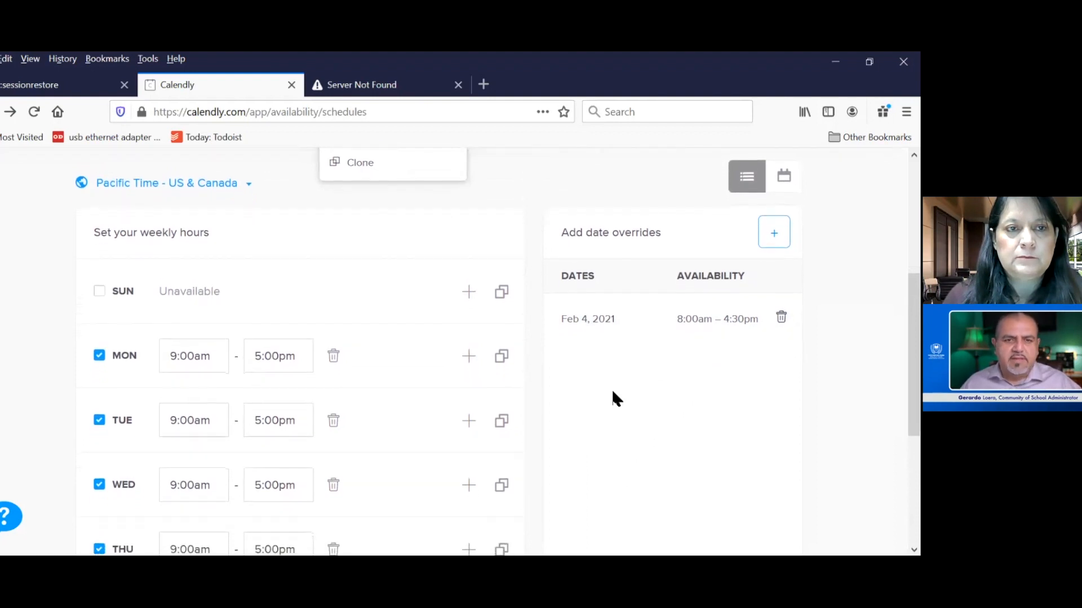
scroll(612, 391, "down", 2)
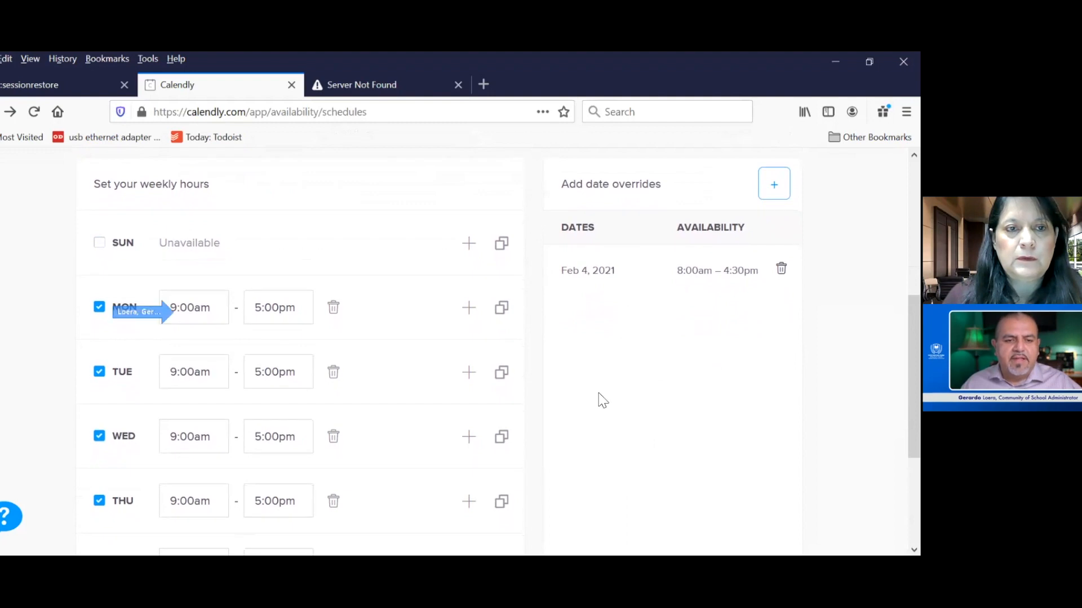
left_click(178, 309)
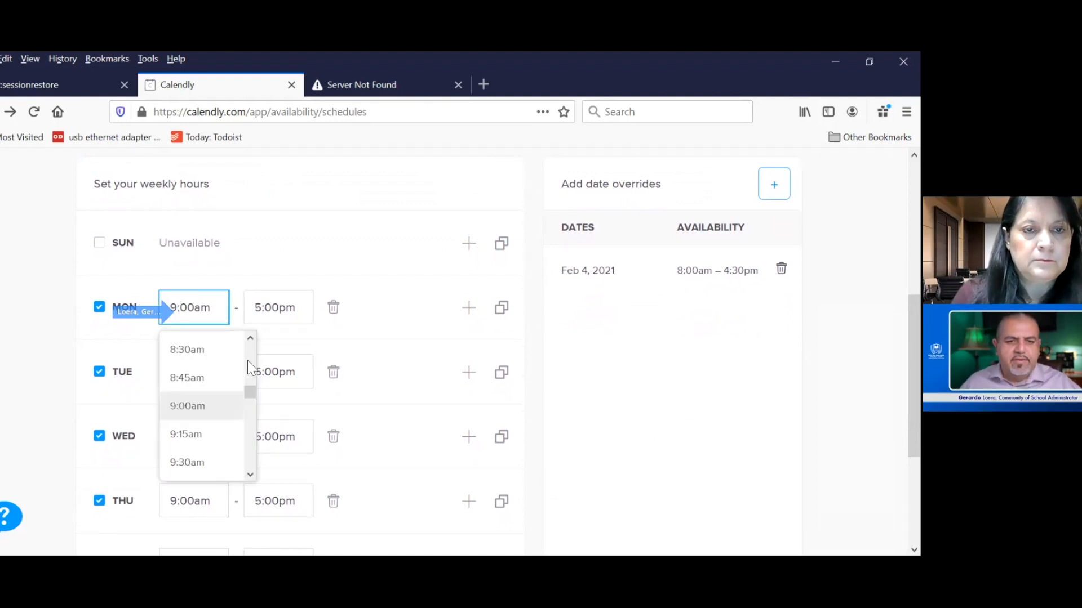
scroll(248, 369, "up", 3)
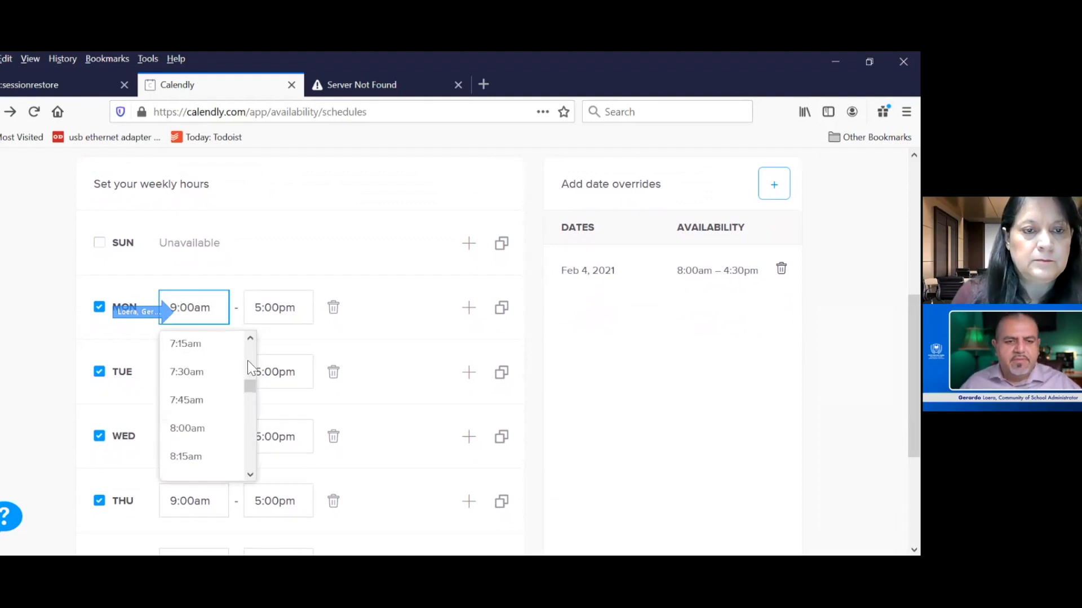
left_click(222, 431)
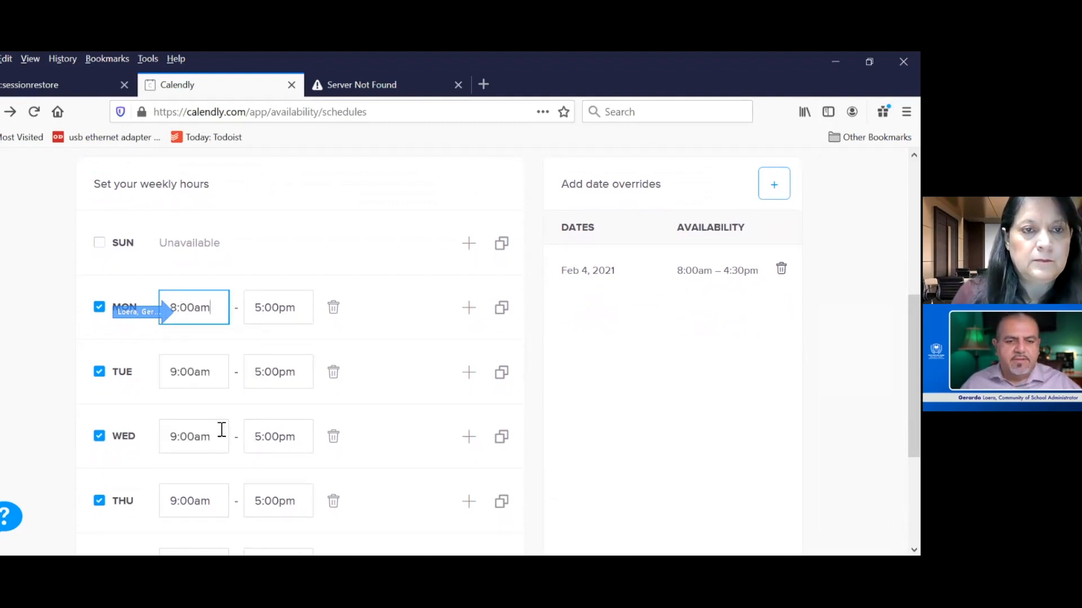
left_click(273, 308)
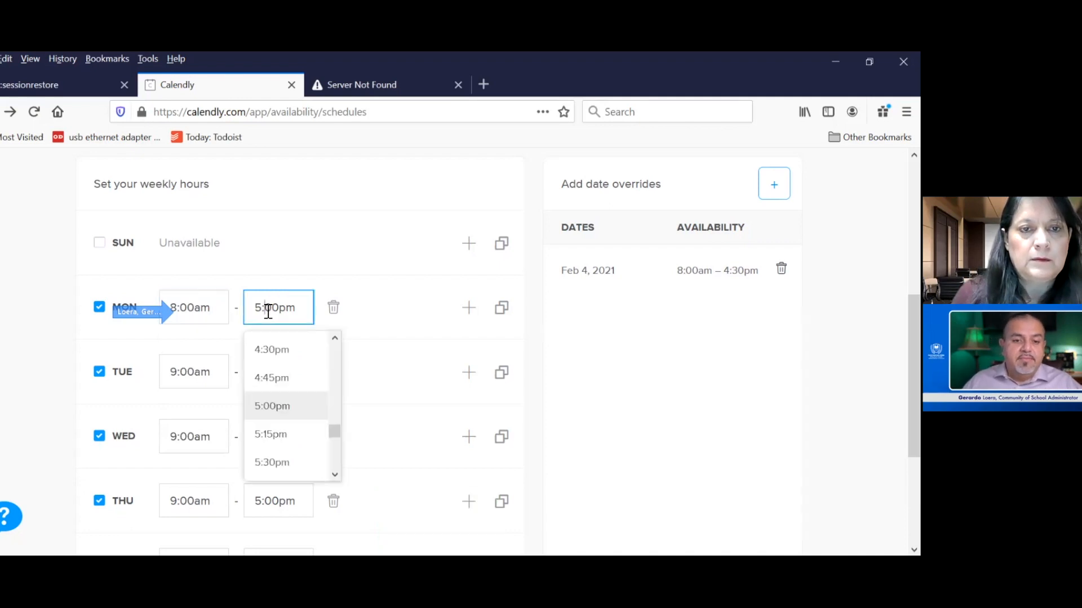
left_click(280, 353)
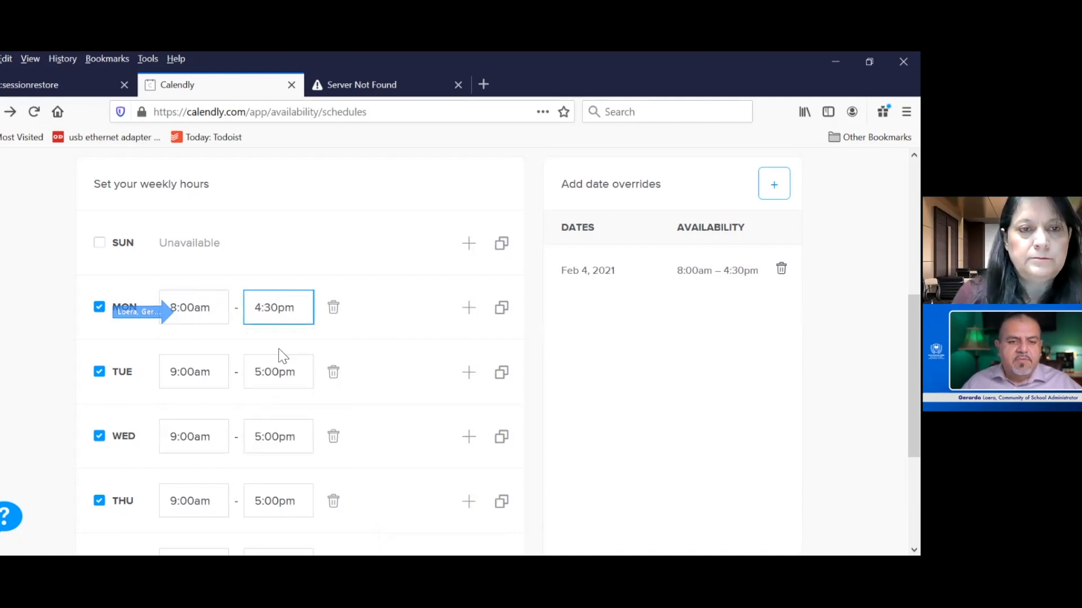
- Set Tuesday's weekly availability to 8:00am–4:30pm and open Wednesday's start time choices
left_click(181, 374)
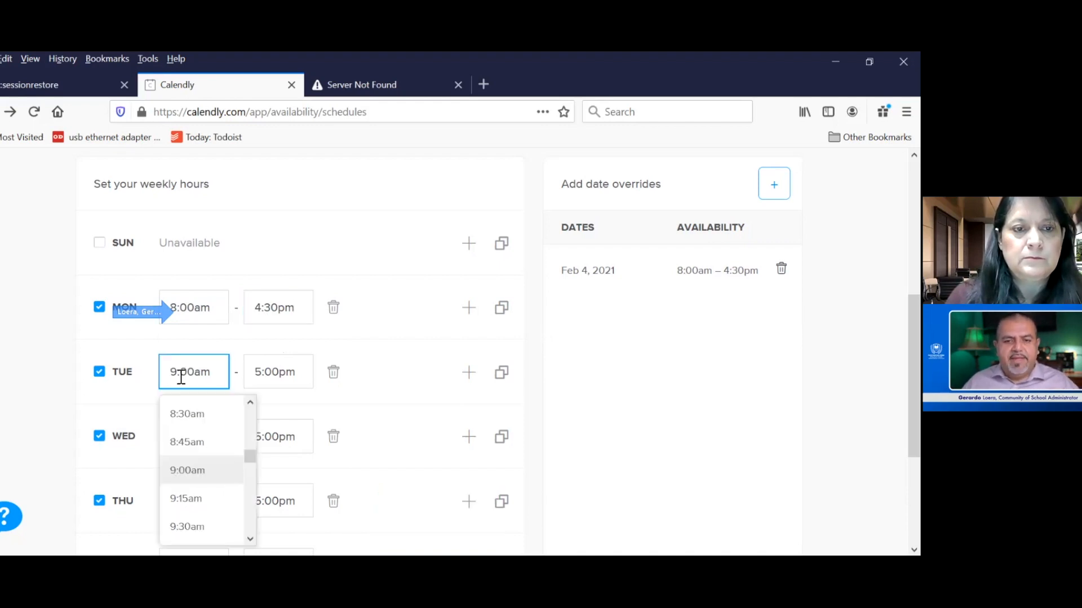
scroll(250, 431, "up", 3)
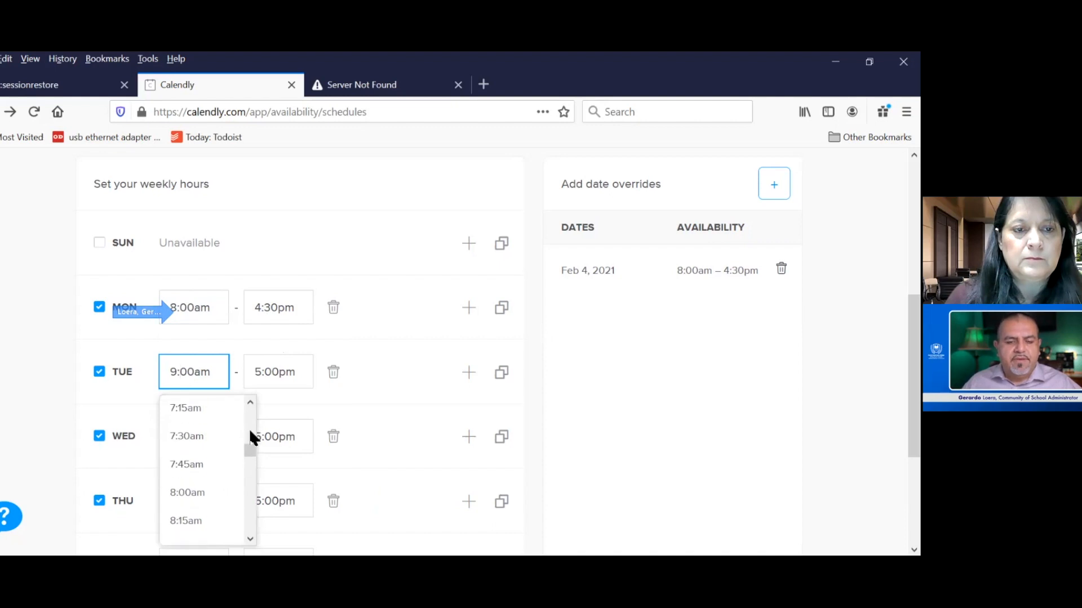
left_click(217, 492)
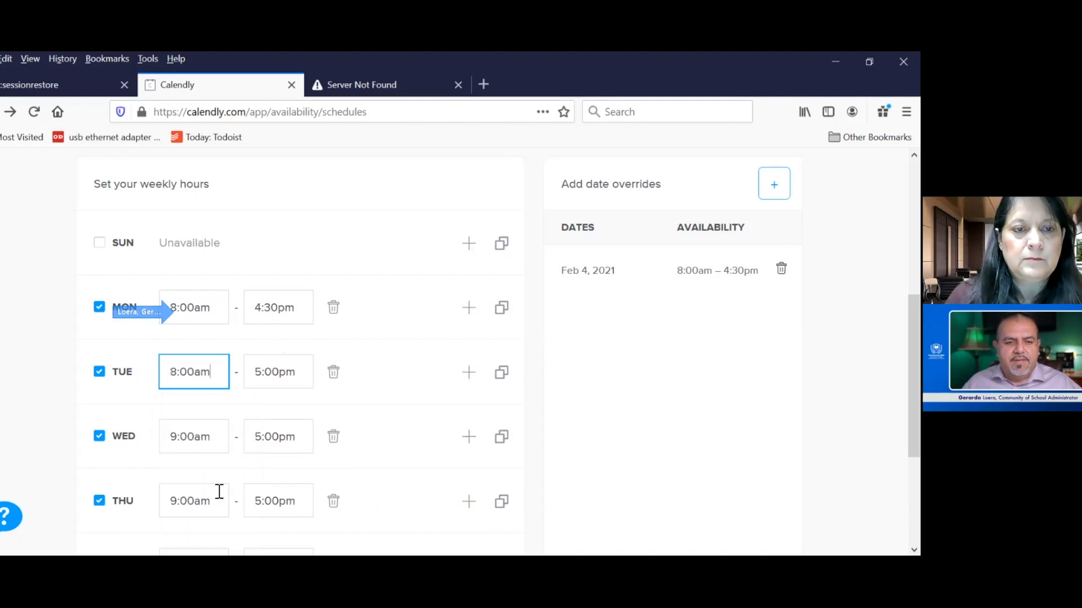
left_click(263, 374)
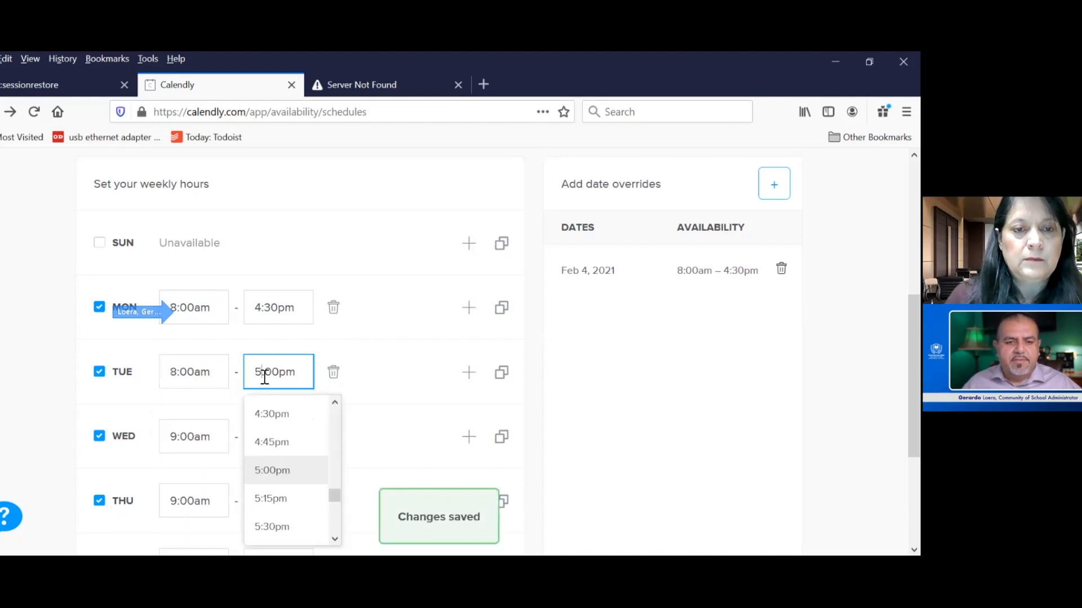
left_click(279, 416)
left_click(187, 438)
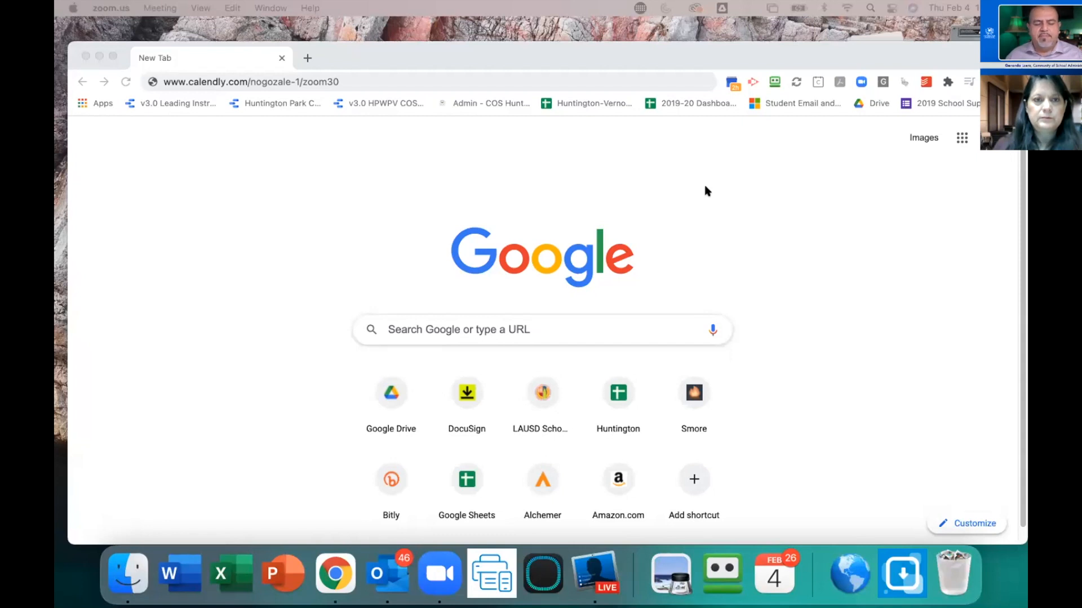
- Switch to Chrome, open the zoom30 booking page as an invitee and confirm the 2:30pm slot on Monday, February 8
left_click(111, 56)
key("Return")
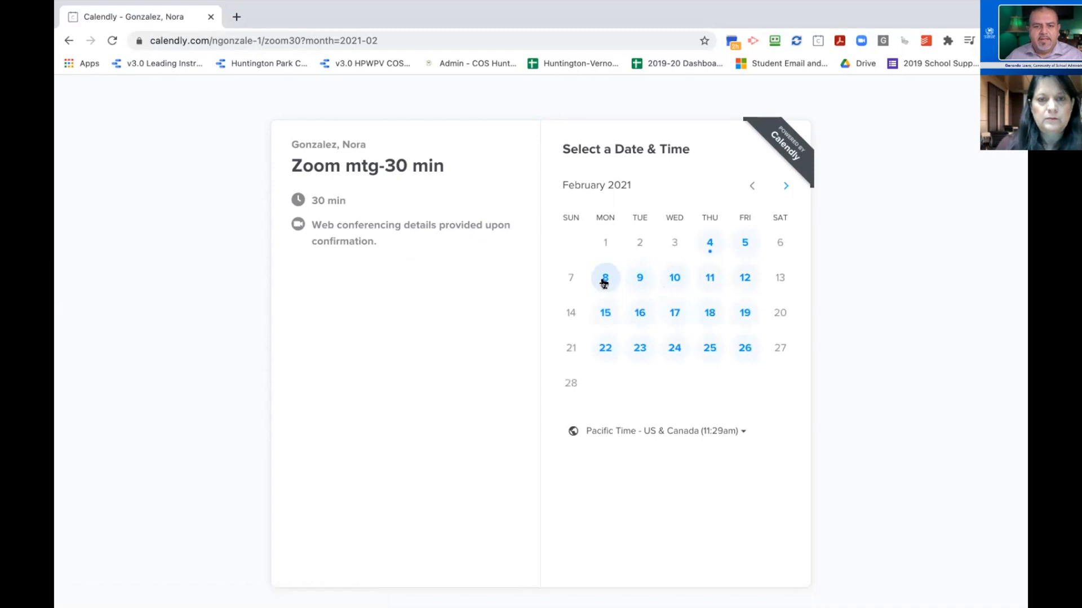
left_click(605, 278)
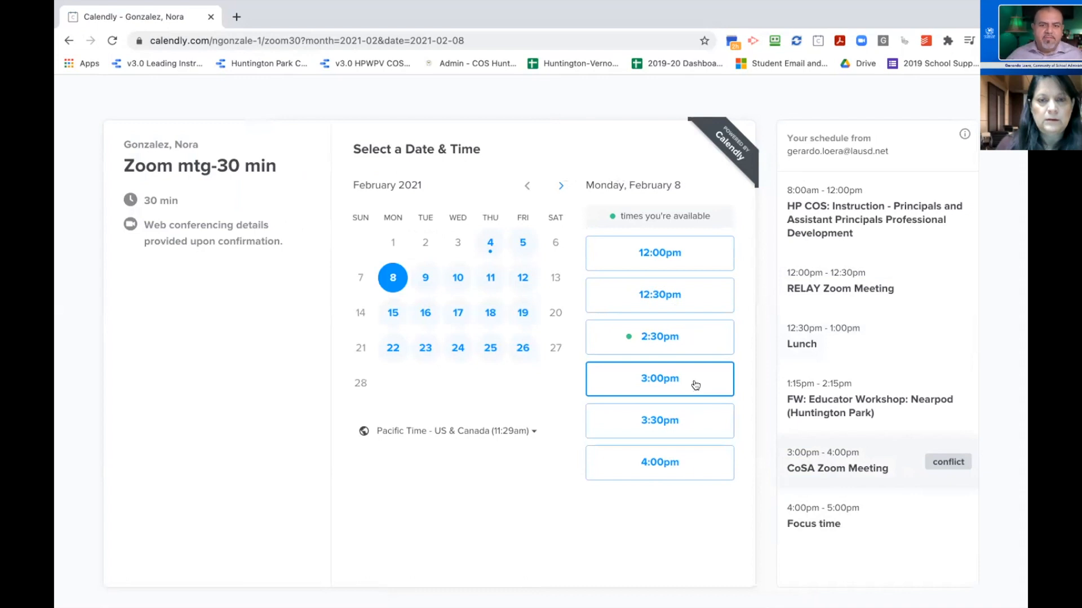
left_click(660, 338)
left_click(677, 338)
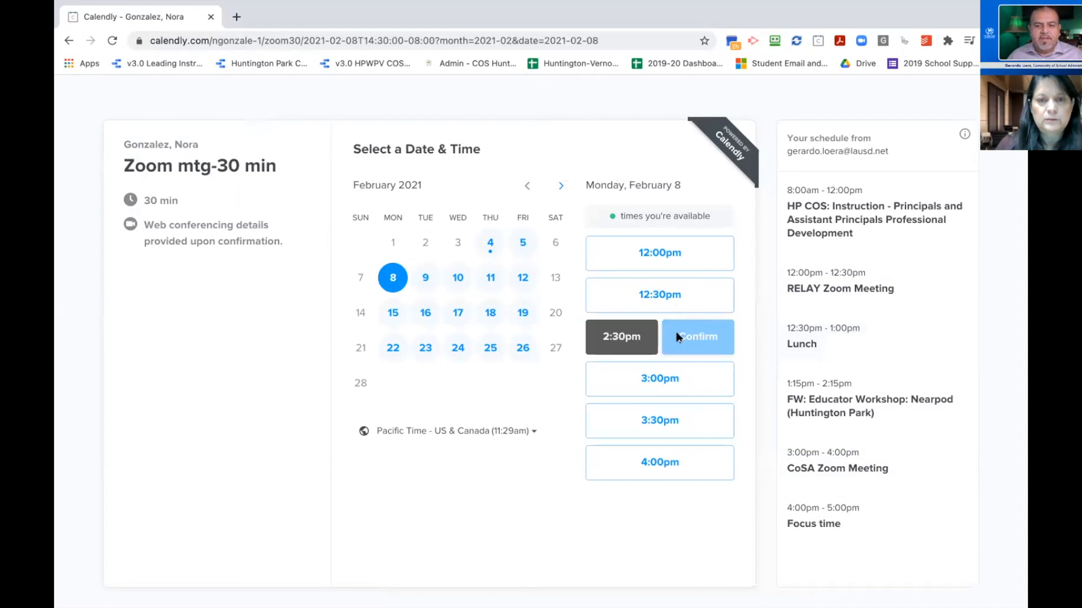
- Enter the invitee's name and email with "test" as the meeting note, and schedule the event
left_click(527, 201)
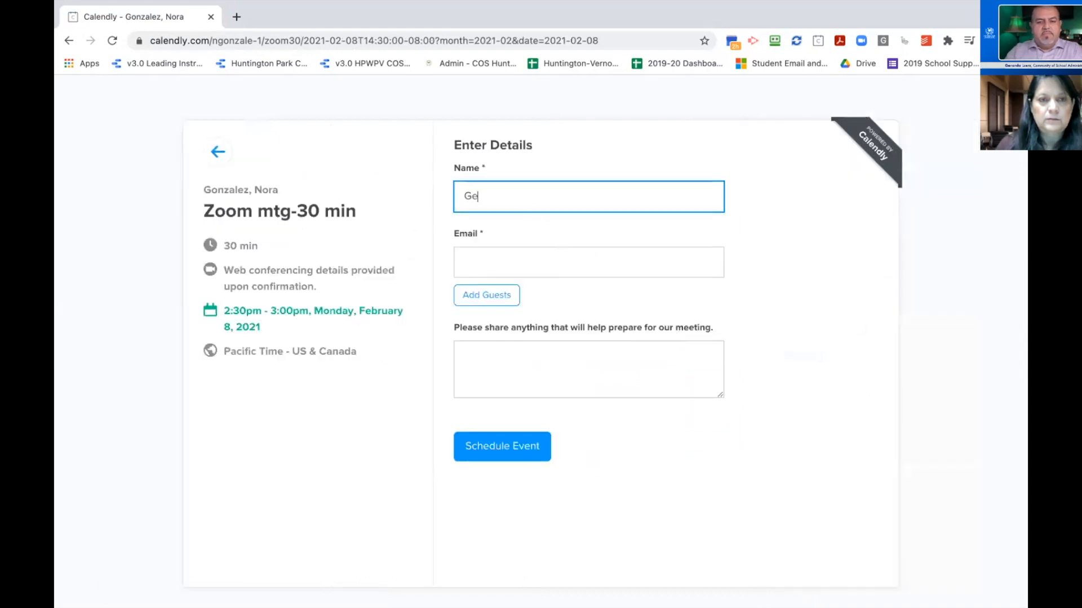
key("Tab")
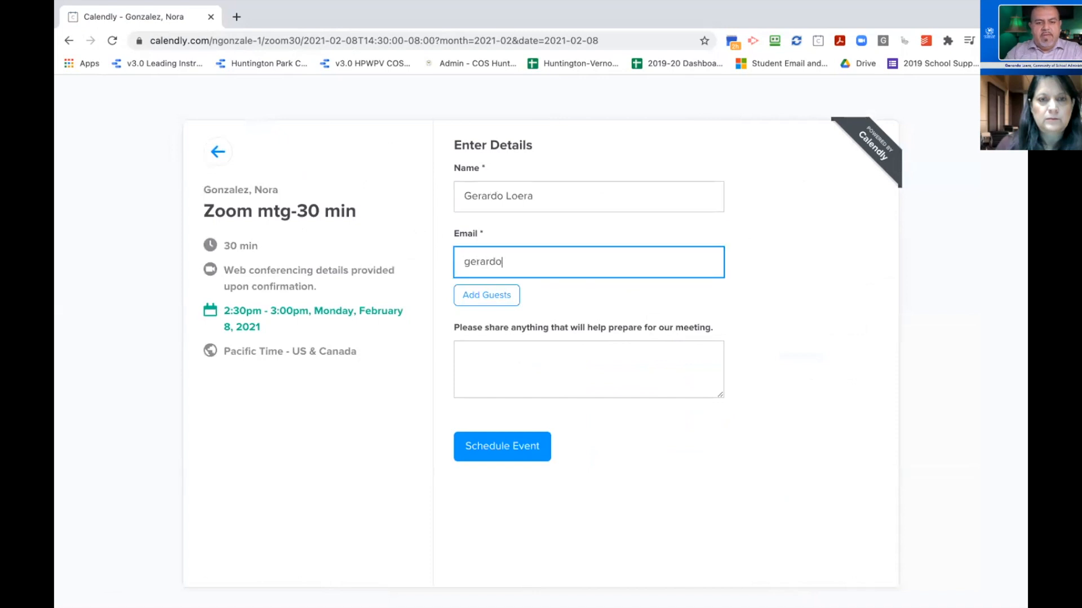
key("Tab")
key("Tab")
type("test")
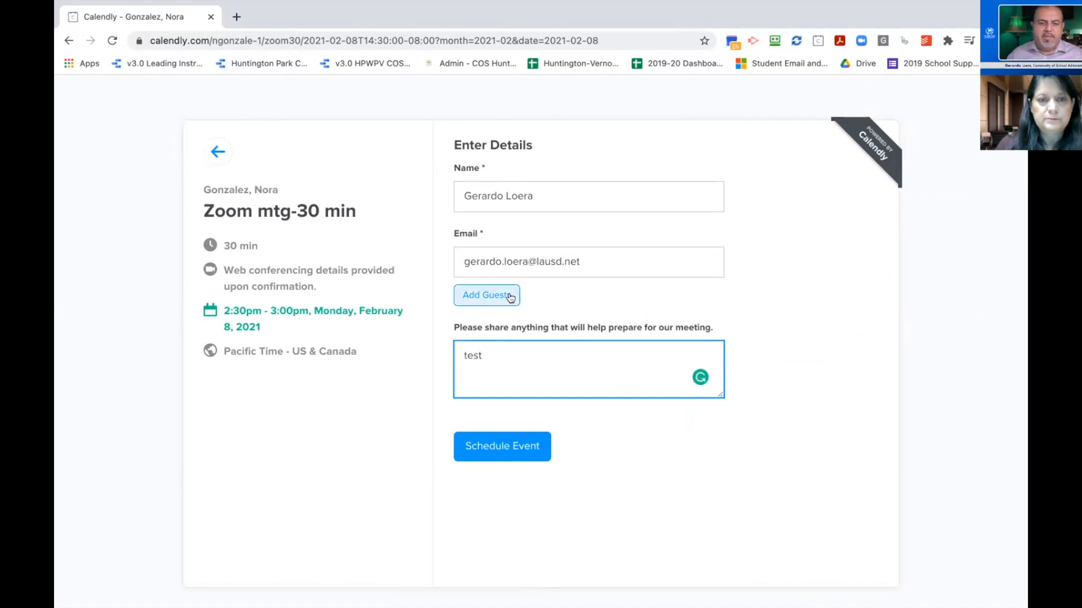
left_click(497, 452)
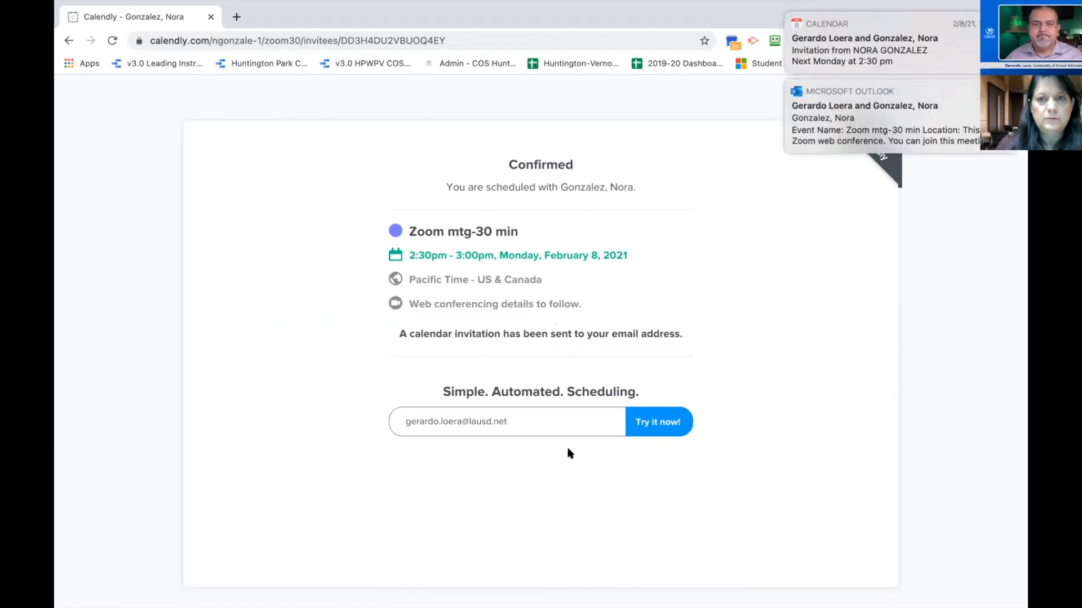
mouse_move(492, 27)
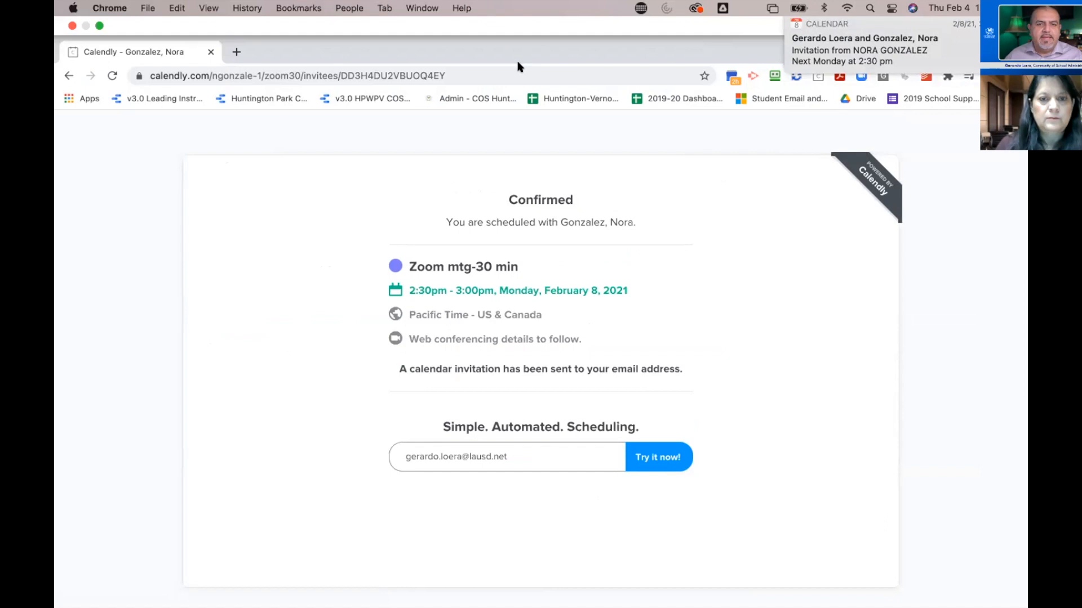